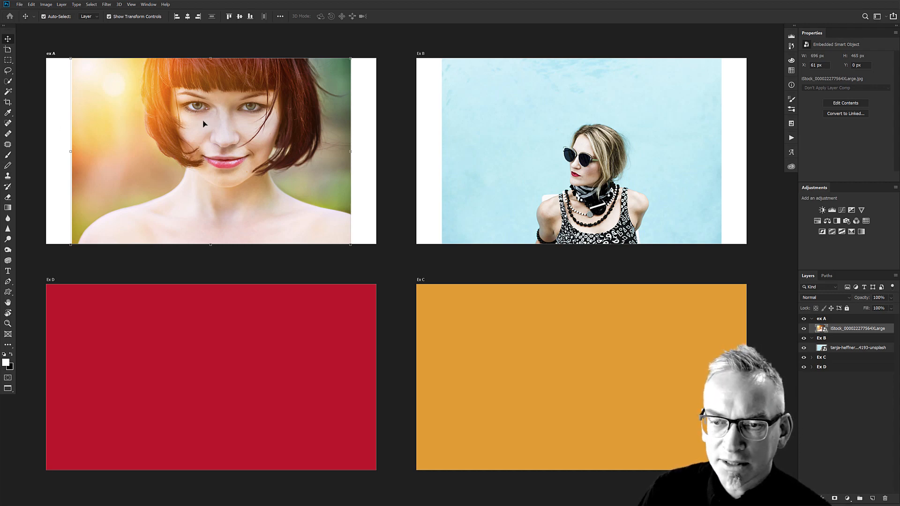
- Nudge the ex A portrait slightly left and draw a rectangular frame about 510 × 344 px around the face
mouse_move(218, 117)
left_mouse_down()
mouse_move(239, 116)
mouse_move(214, 116)
left_mouse_up()
left_click(9, 337)
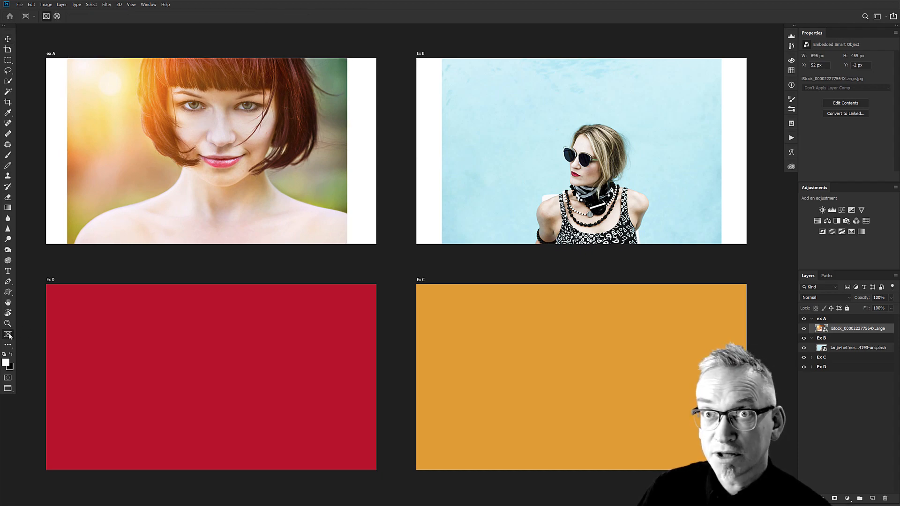
left_click_drag(114, 78, 319, 217)
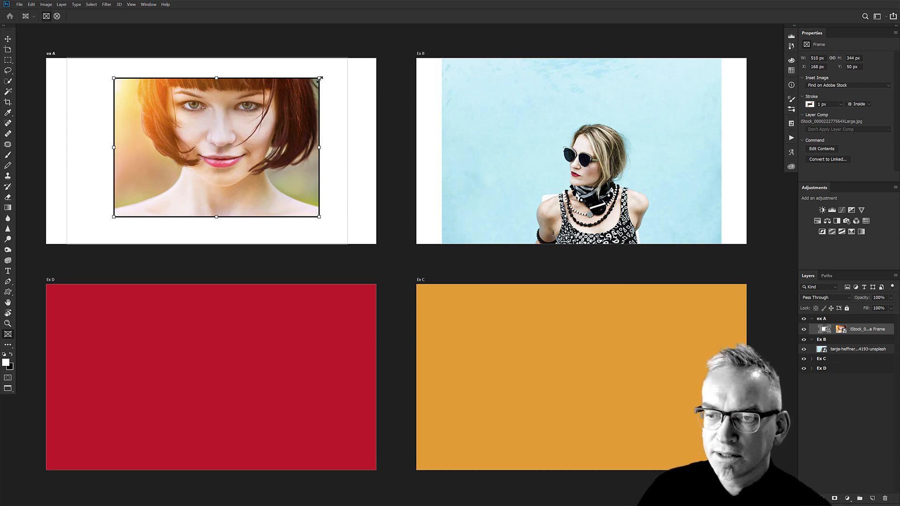
- Crop the rectangular frame tighter at its upper and lower edges to about 507 × 291 px
mouse_move(319, 78)
left_mouse_down()
mouse_move(332, 61)
mouse_move(318, 79)
left_mouse_up()
left_click_drag(216, 78, 215, 83)
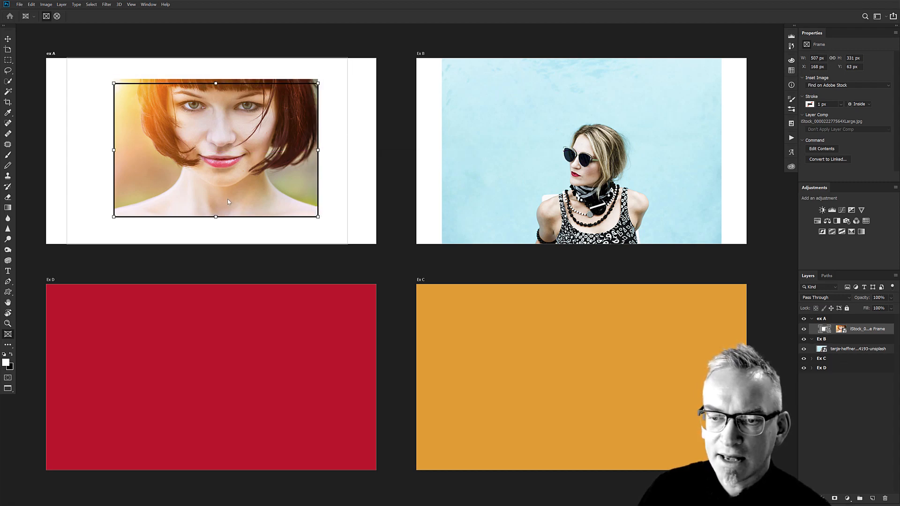
left_click_drag(214, 207, 214, 201)
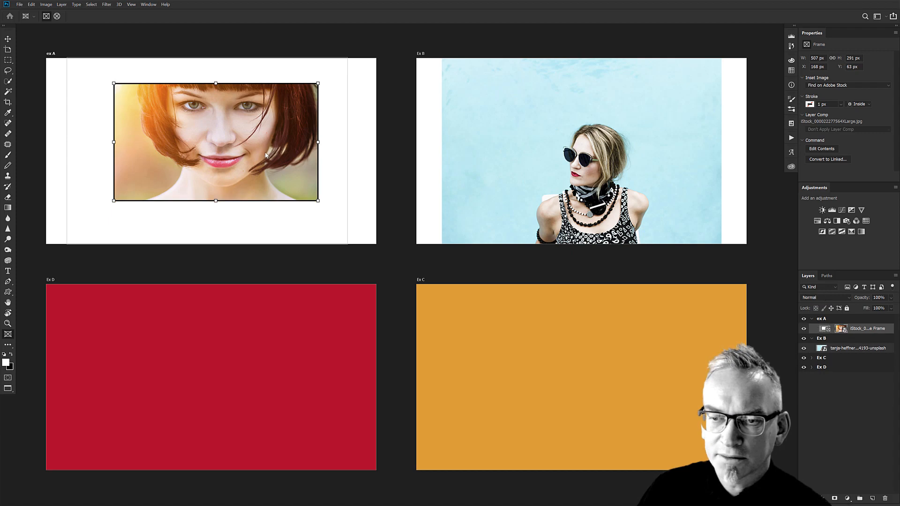
- Shift the portrait inside the frame, and move the frame together with its image to about X 157 px, Y 73 px
mouse_move(267, 156)
left_mouse_down()
mouse_move(271, 150)
mouse_move(252, 157)
mouse_move(261, 163)
left_mouse_up()
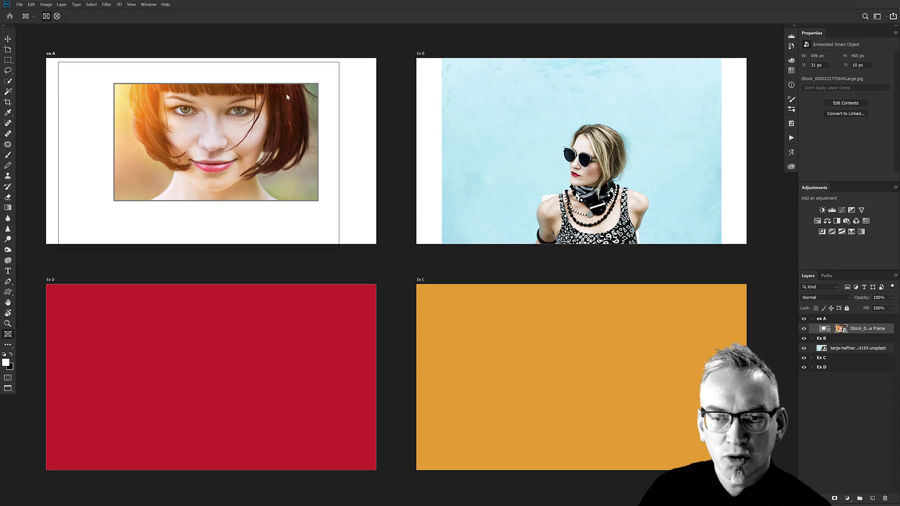
left_click_drag(296, 103, 275, 117)
left_click(298, 106)
left_click(286, 107)
left_click(282, 118)
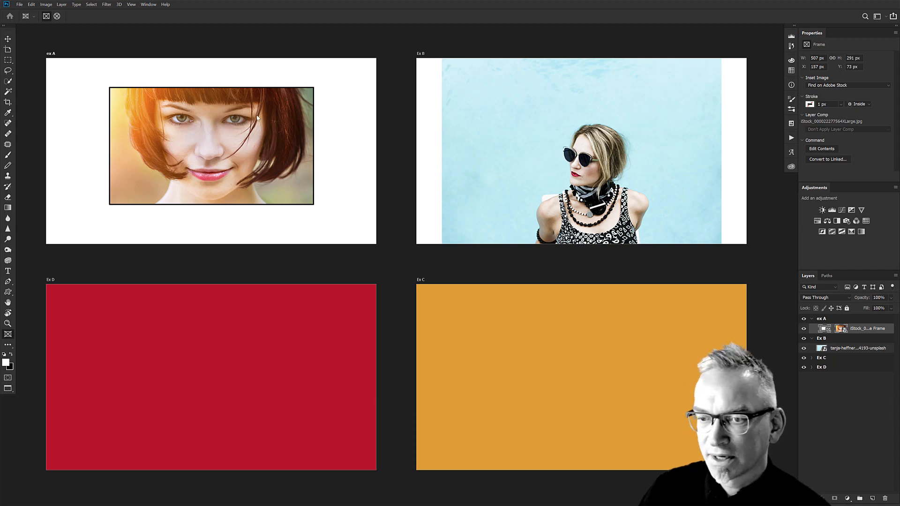
- Select the ex A portrait's frame and set its height to 250 px
left_click(311, 50)
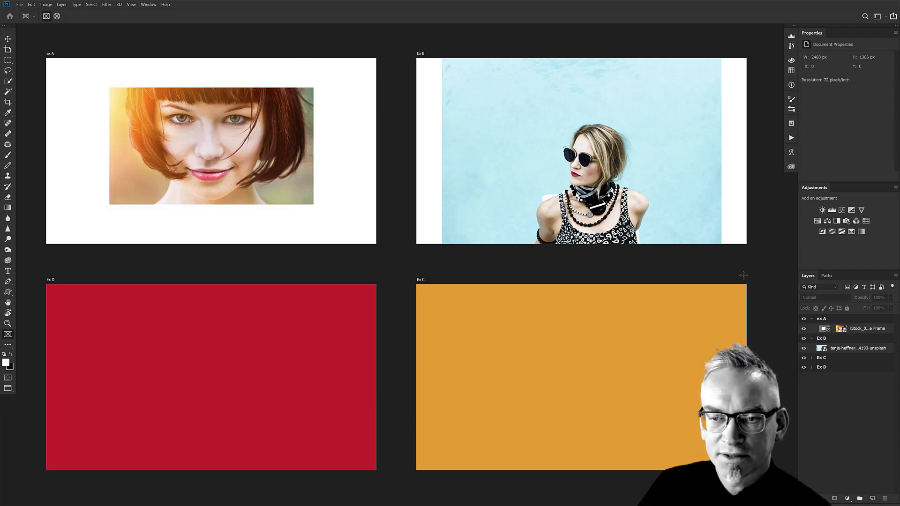
left_click(246, 141)
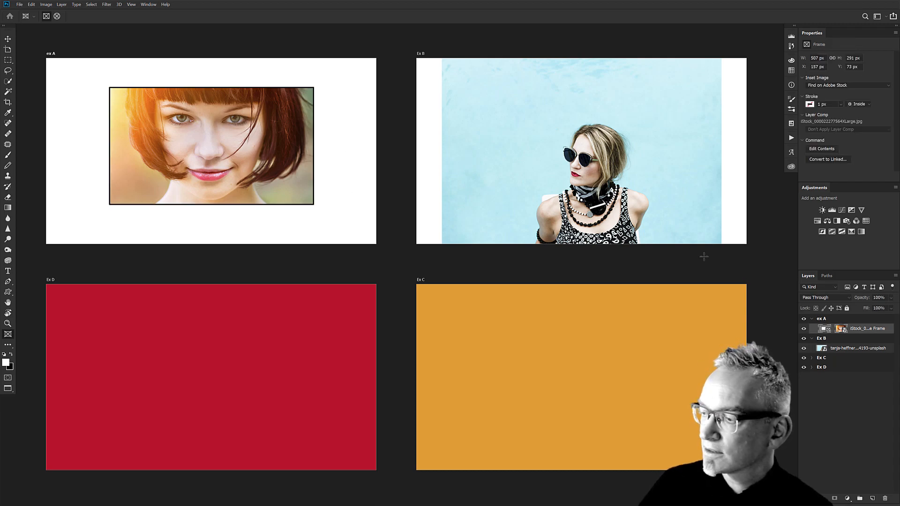
left_click(825, 329)
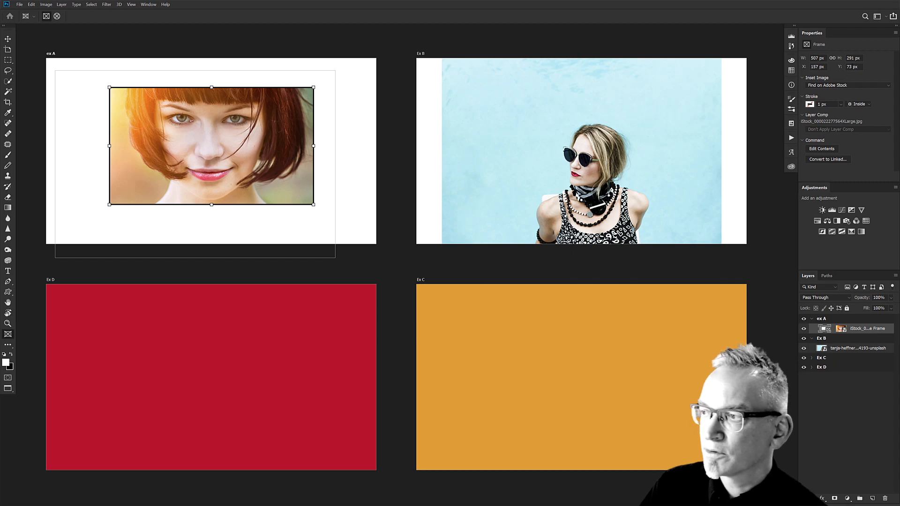
left_click(854, 58)
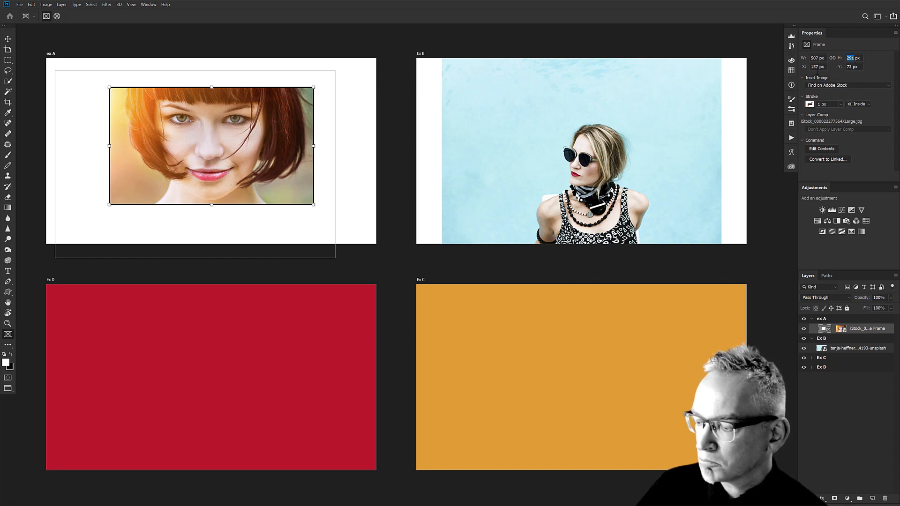
type("250")
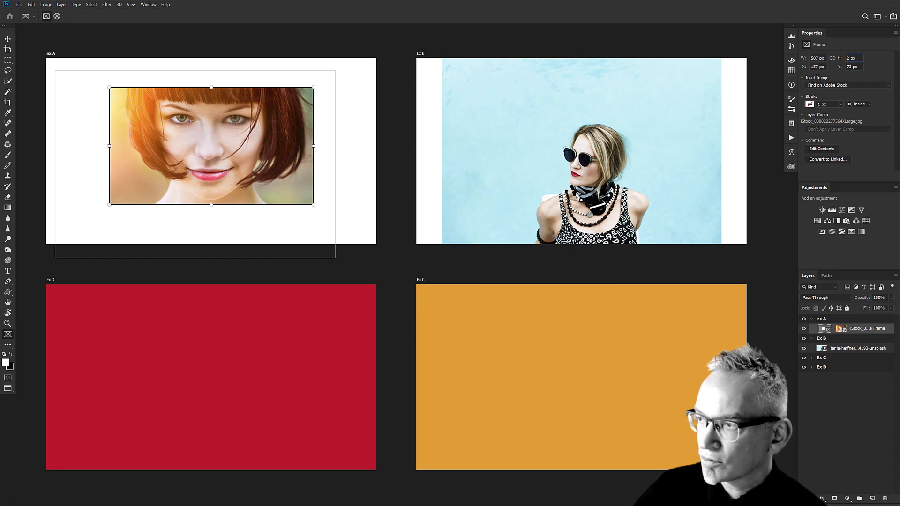
key("Return")
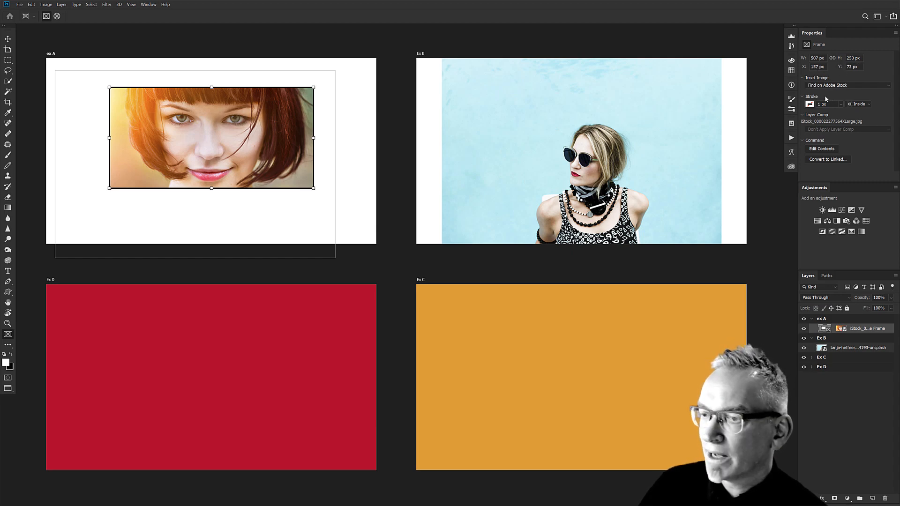
- Remove the rectangular frame from the ex A portrait layer, keeping the image
left_click(841, 86)
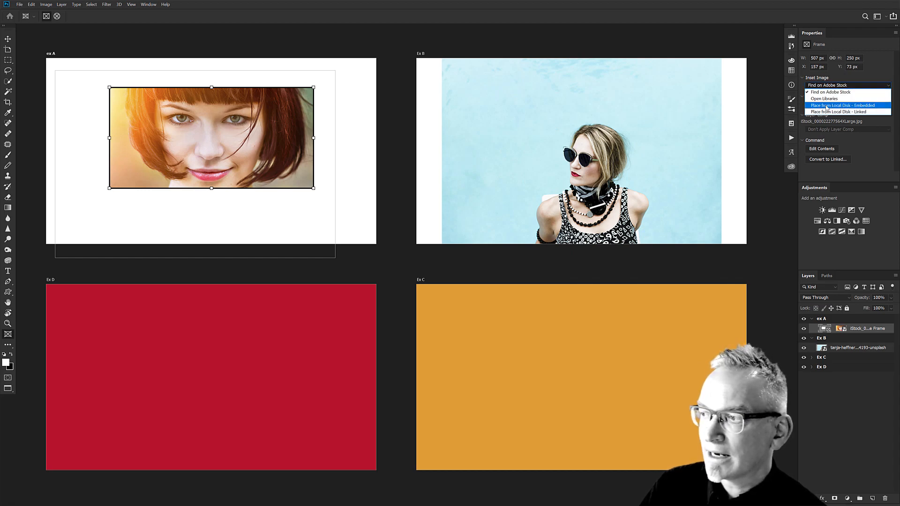
left_click(864, 79)
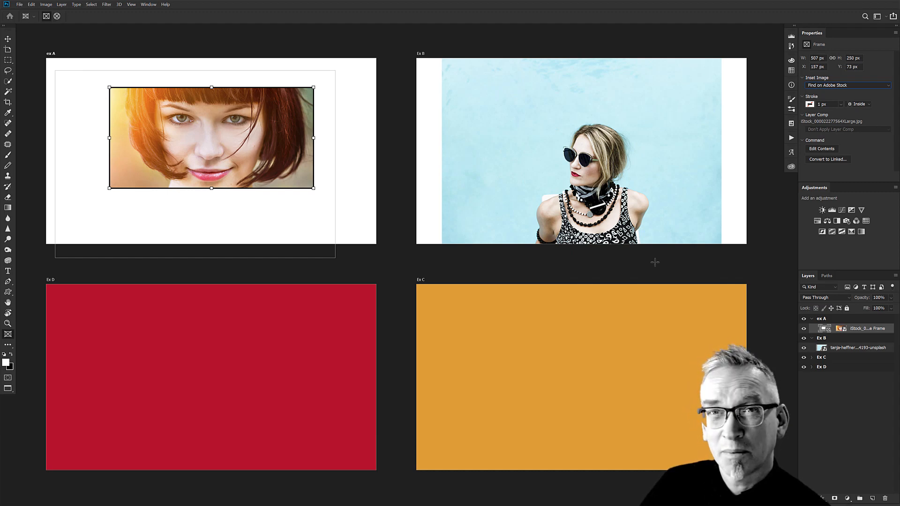
right_click(827, 330)
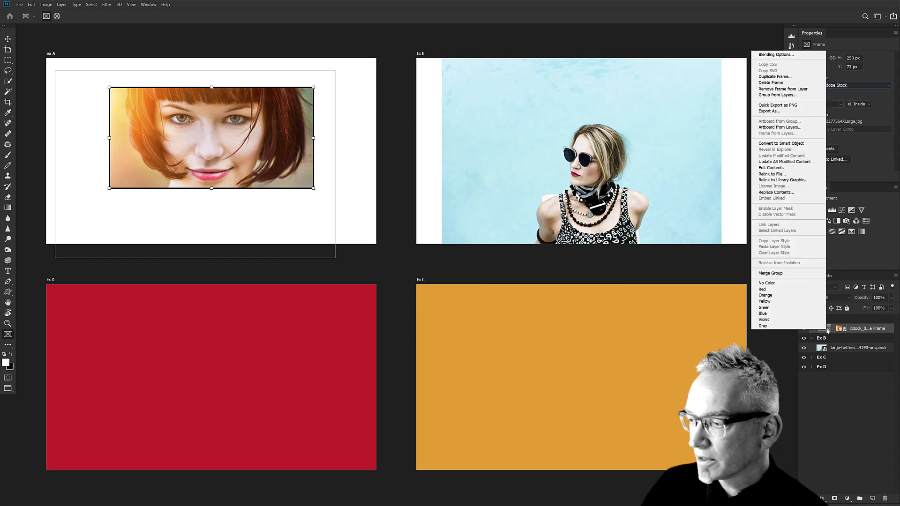
left_click(779, 89)
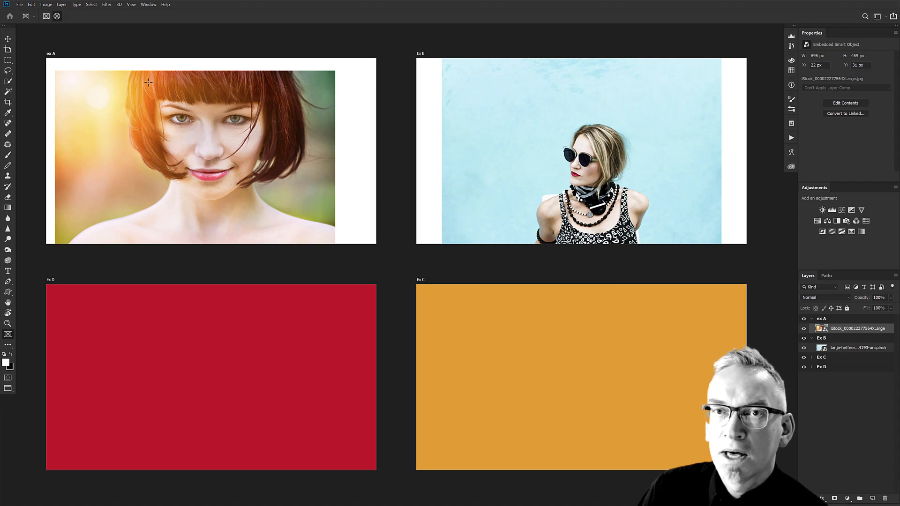
- Draw a circular frame about 334 px across around the ex A face and shift the portrait down inside it to about Y 57 px
left_click_drag(142, 80, 285, 215)
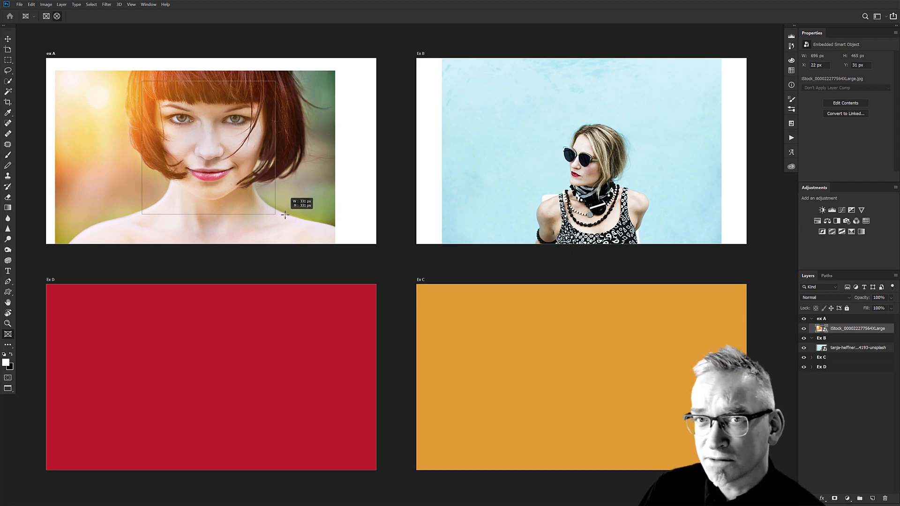
left_click_drag(285, 215, 285, 215)
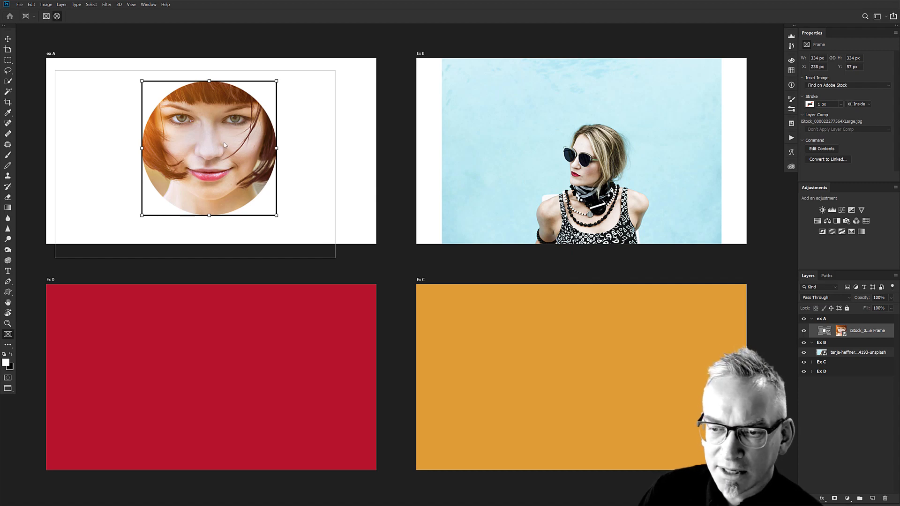
left_click_drag(225, 142, 255, 134)
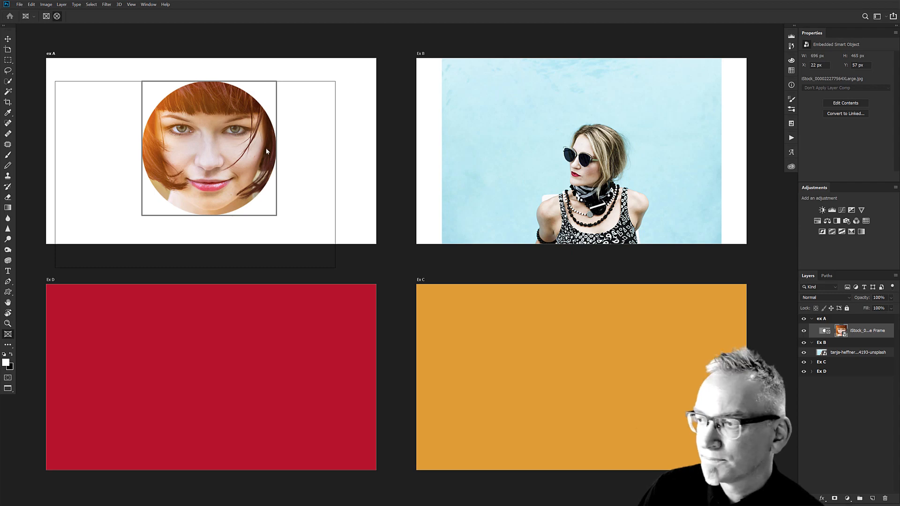
left_click(247, 128)
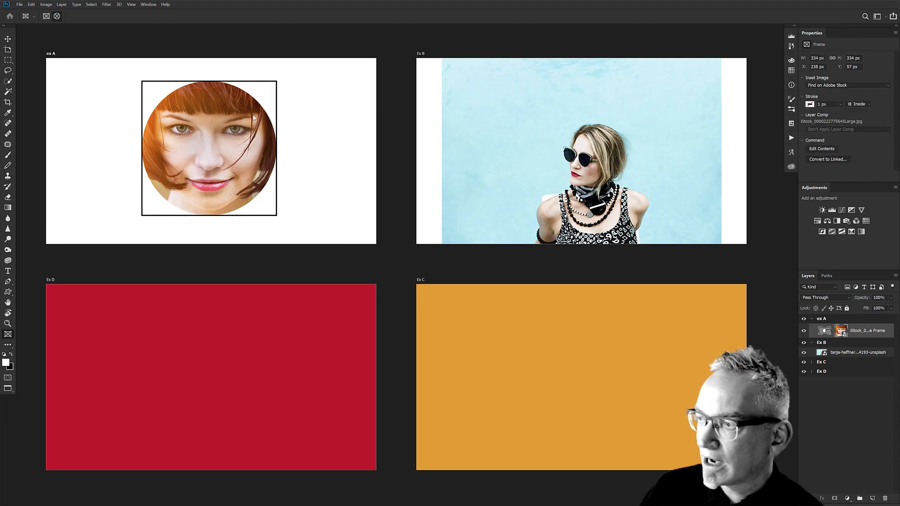
- Give the circular frame a dark green stroke about 21.74 px wide
left_click(810, 104)
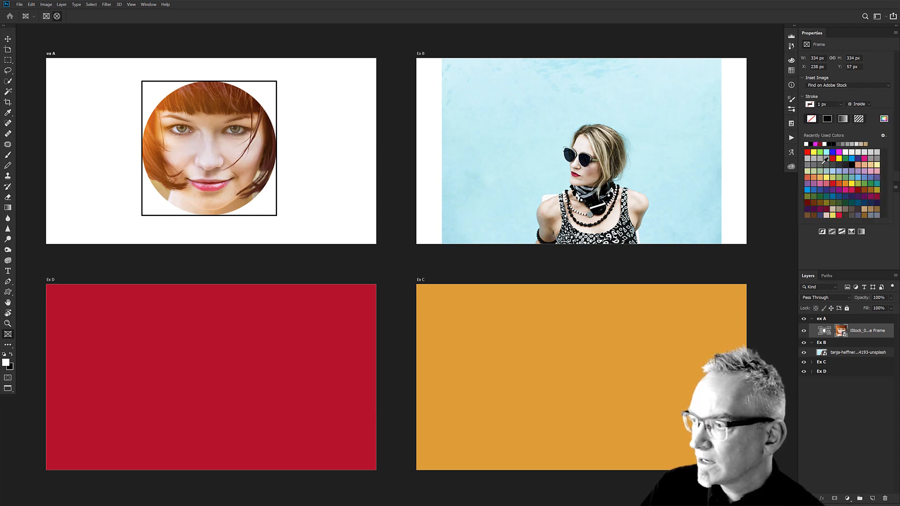
left_click(827, 184)
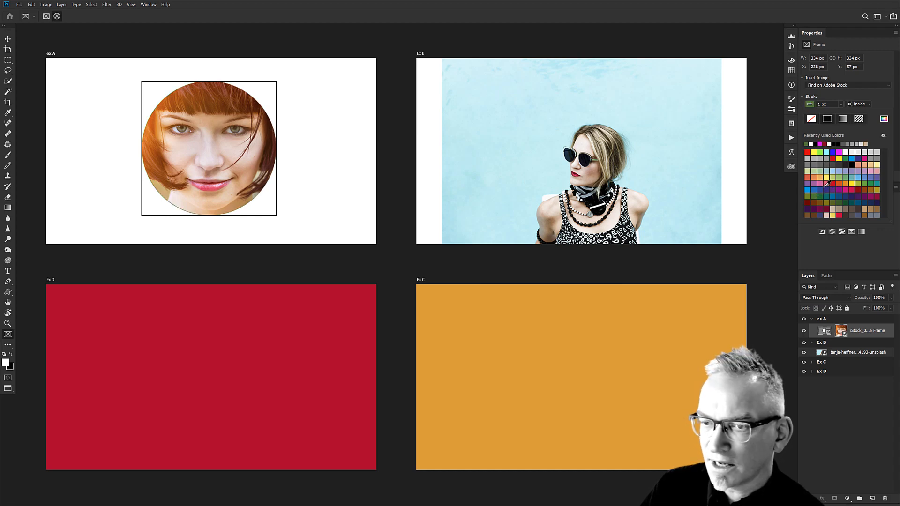
left_click(842, 104)
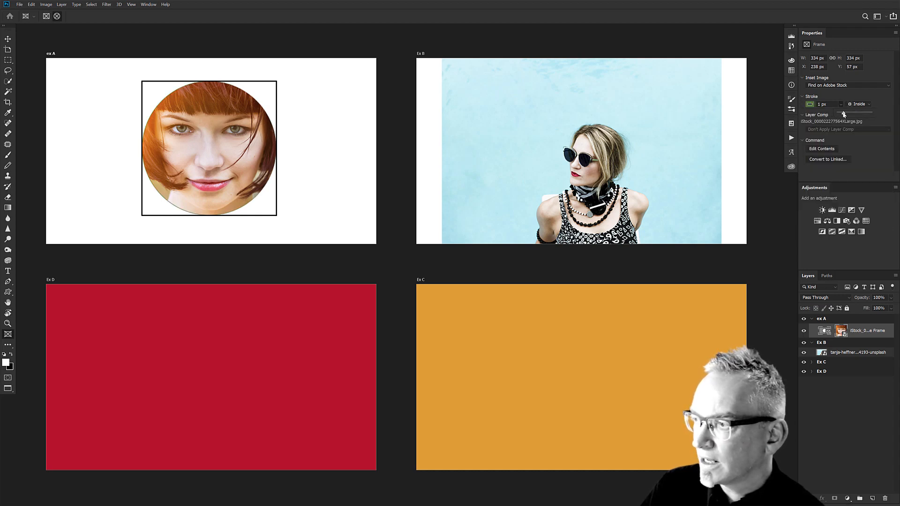
left_click_drag(843, 113, 850, 114)
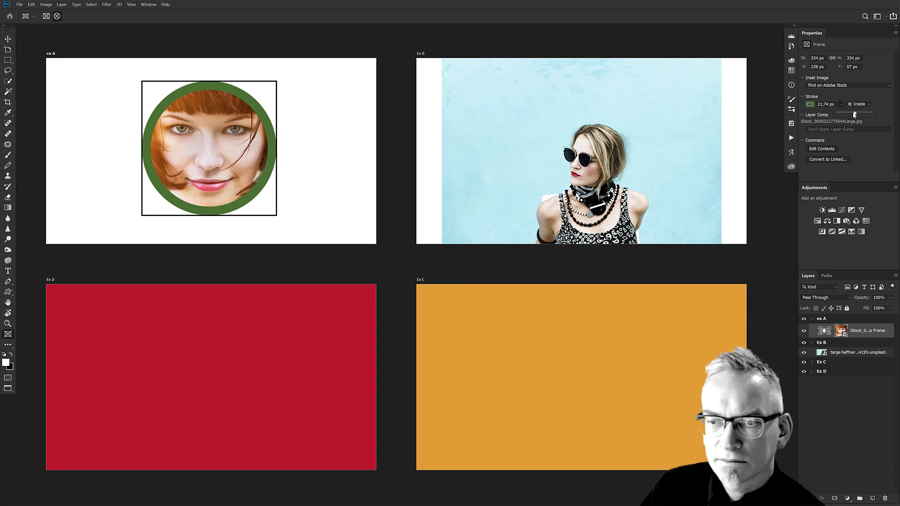
- Change the circular frame's stroke colour to a lighter green swatch
left_click(817, 107)
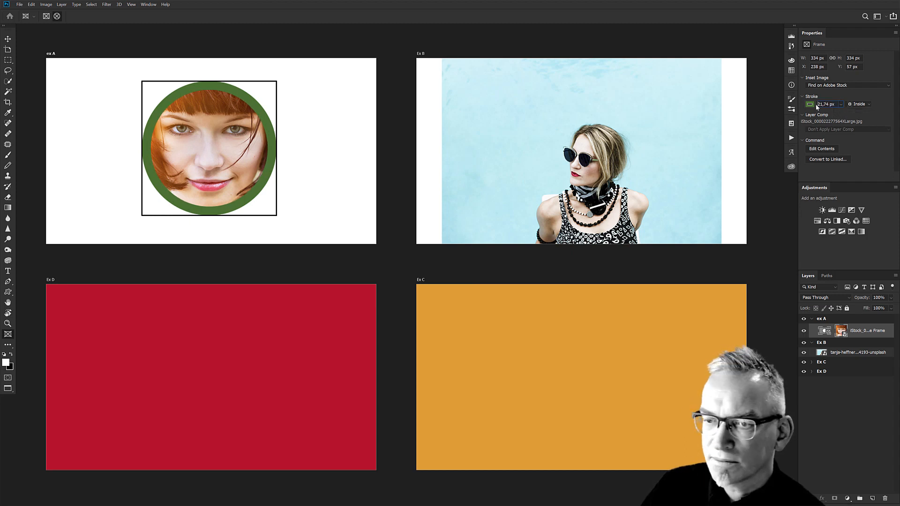
left_click(813, 106)
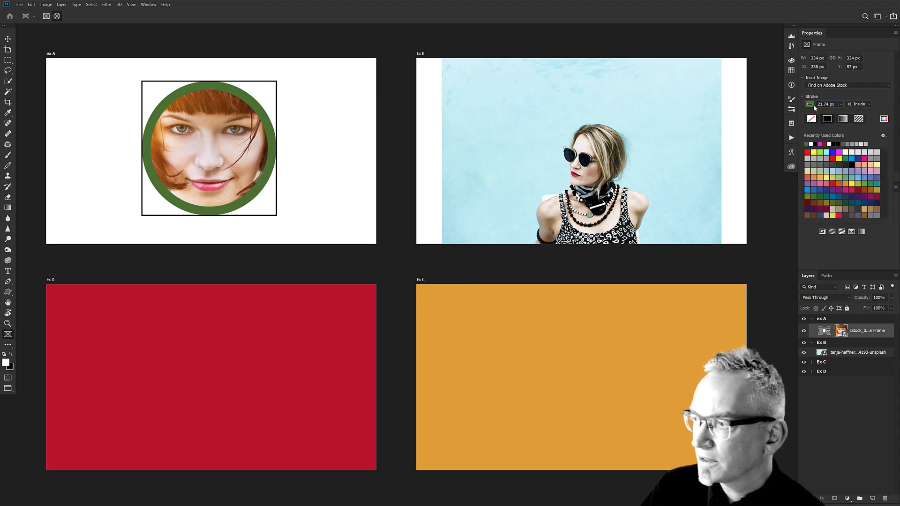
left_click(863, 175)
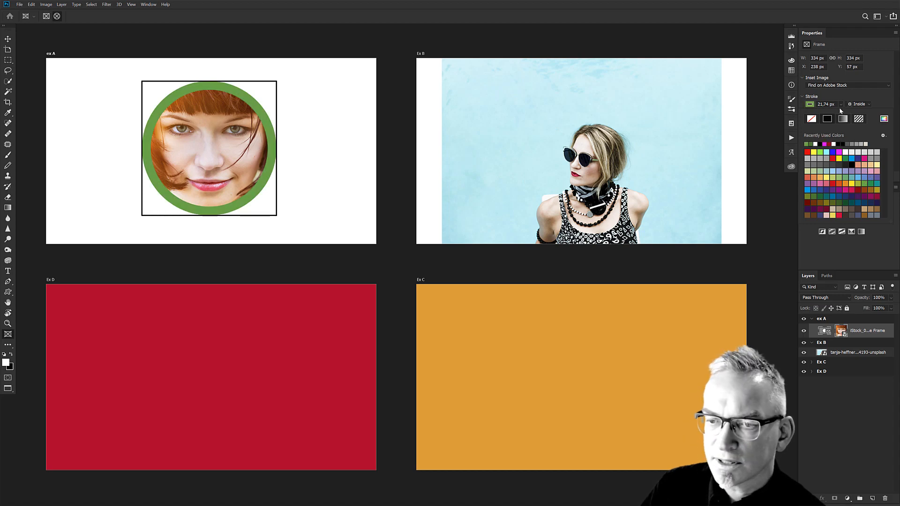
left_click(822, 110)
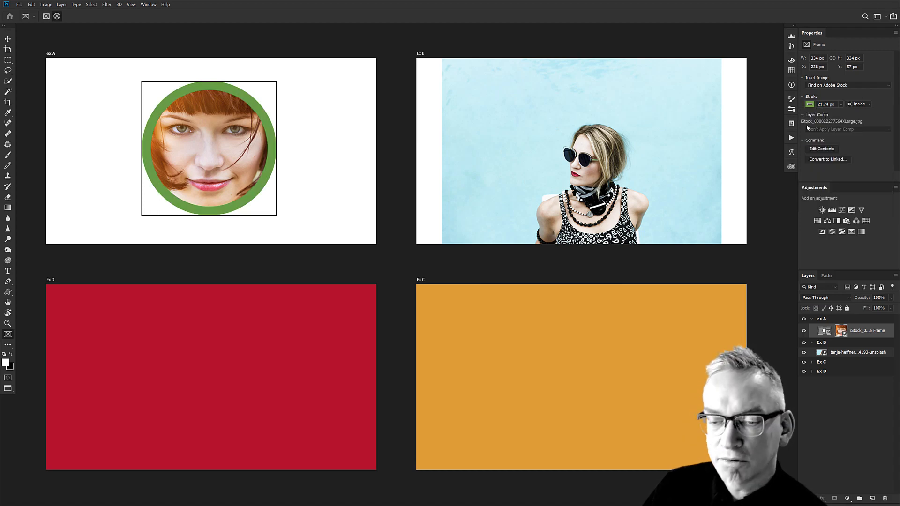
- Try the Center alignment for the circular frame's stroke, set it to Outside, and deselect the frame
left_click(864, 103)
left_click(862, 114)
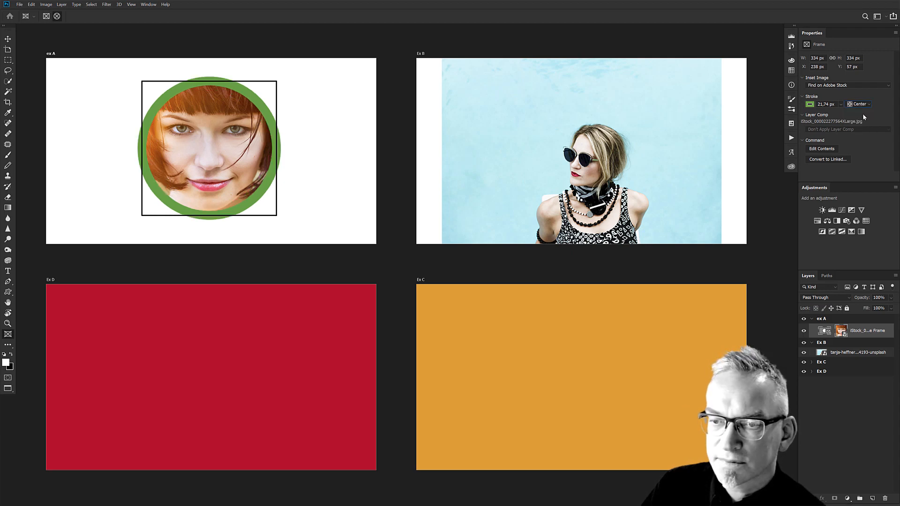
left_click(865, 104)
left_click(863, 124)
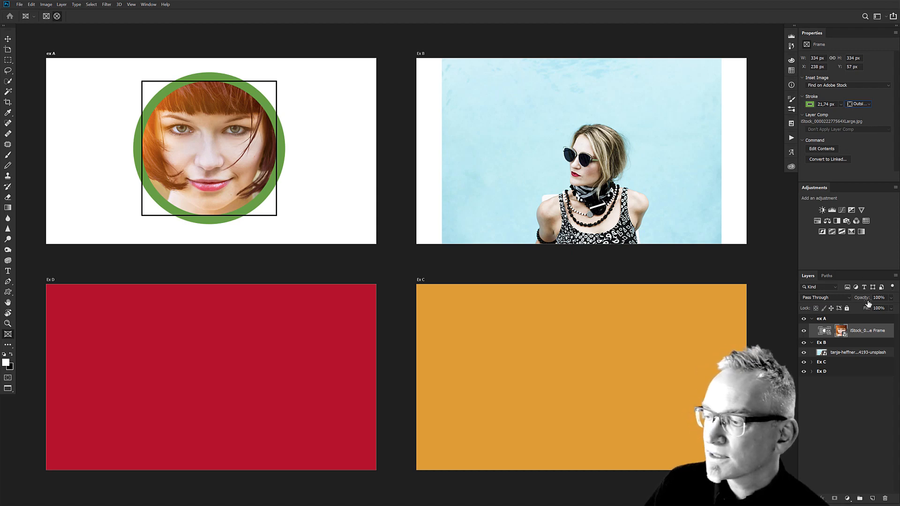
left_click(848, 389)
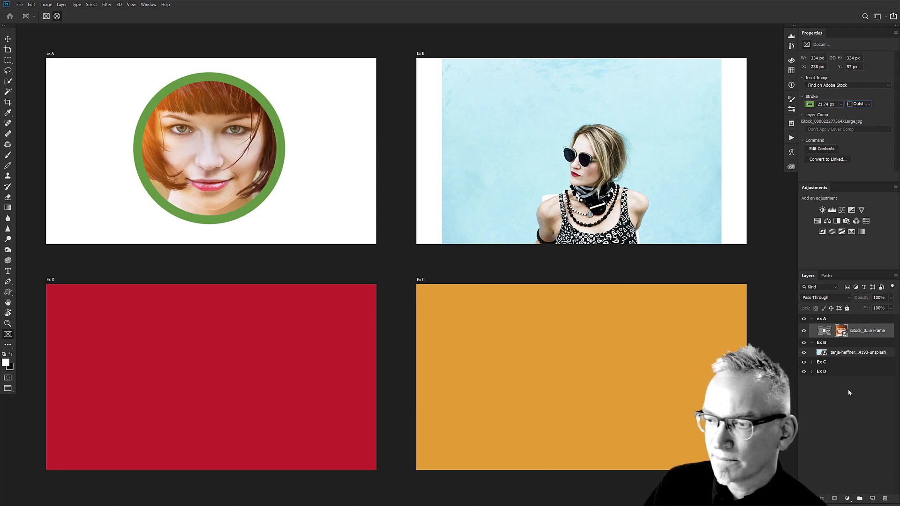
- Add a layer mask to the Ex B photo and fade out its left side with a white-to-black linear gradient
left_click(844, 353)
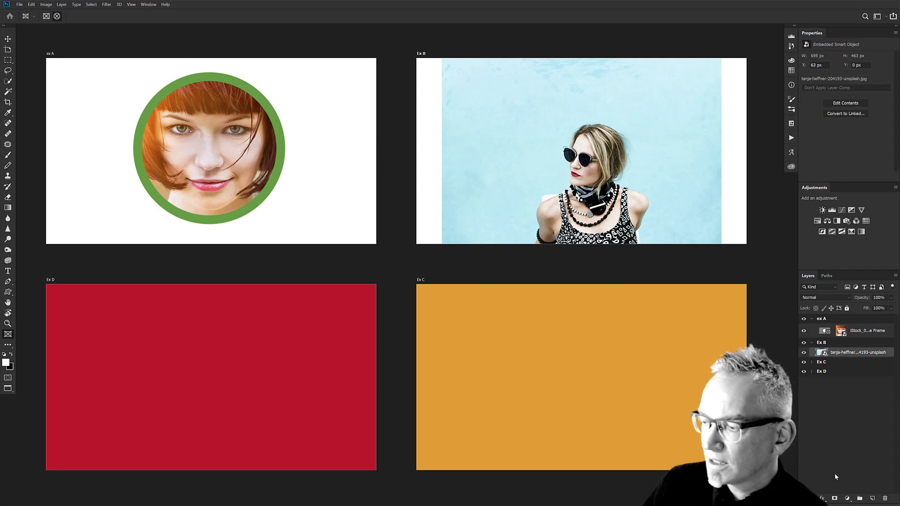
left_click(834, 498)
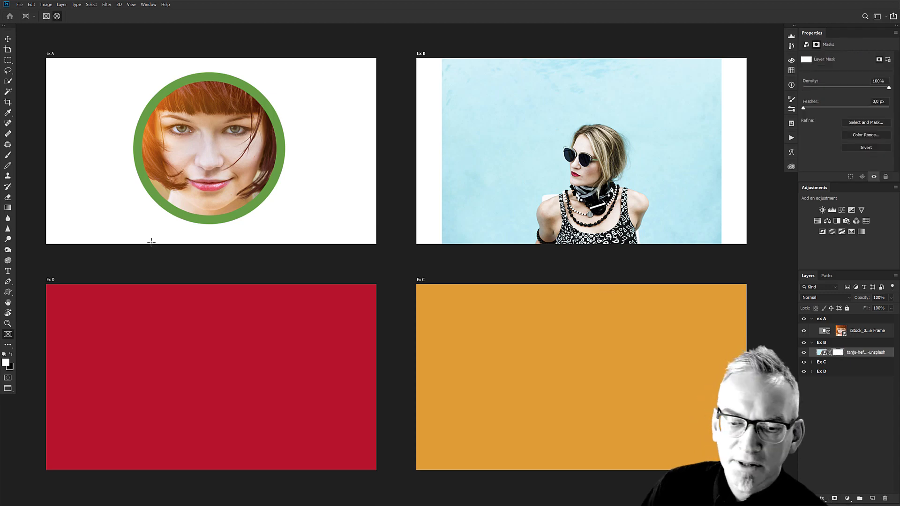
key("g")
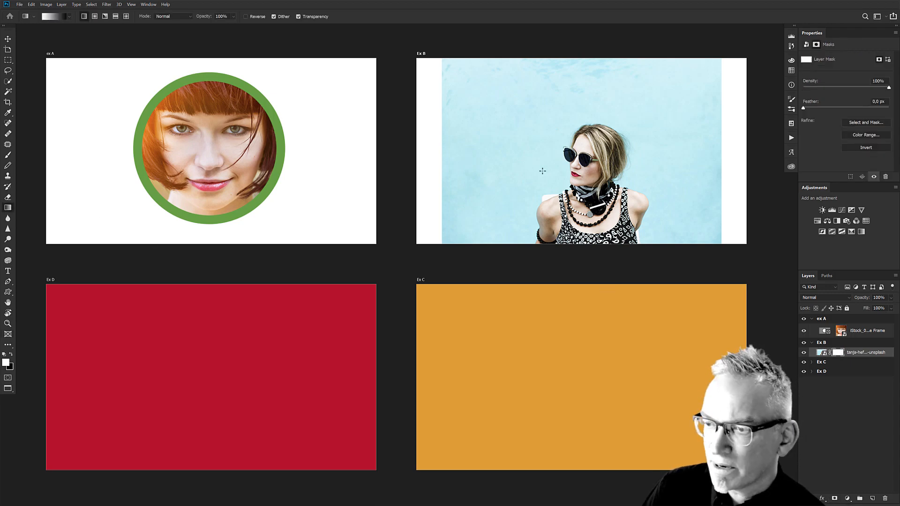
left_click_drag(564, 169, 443, 170)
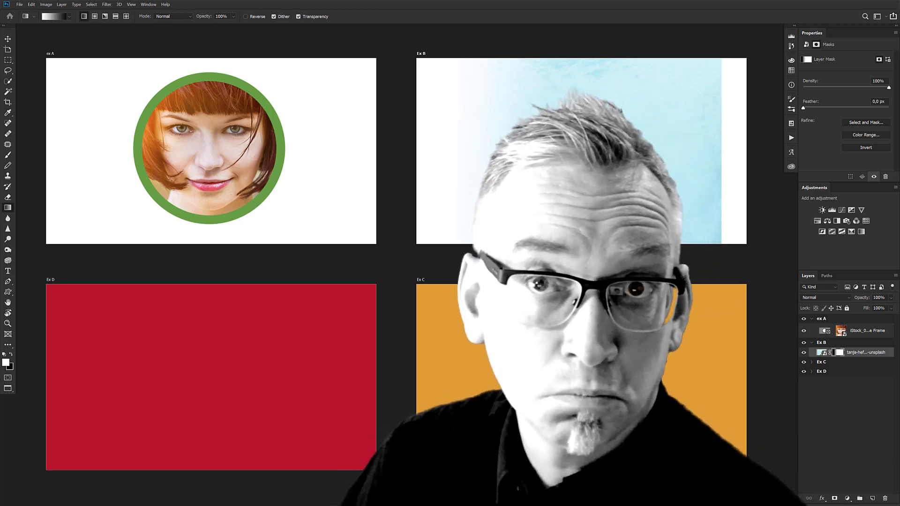
- Frame the masked Ex B photo with a rectangular frame about 557 by 271 px, shift it up and to the right, and deselect it
key("k")
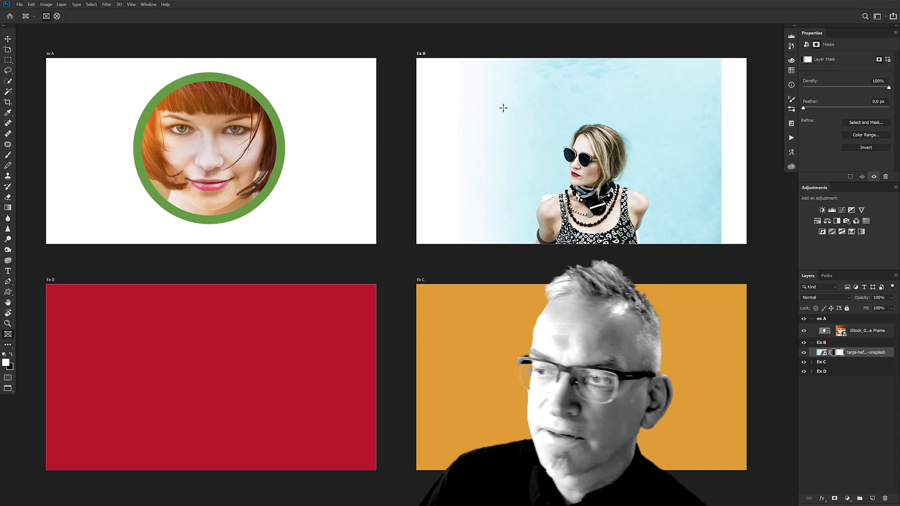
left_click_drag(667, 115, 445, 224)
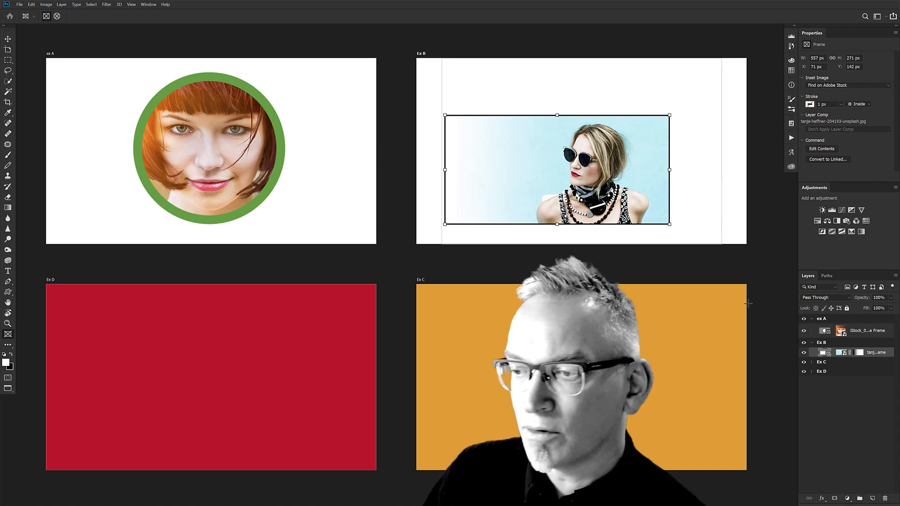
left_click_drag(643, 164, 674, 156)
left_click(646, 164)
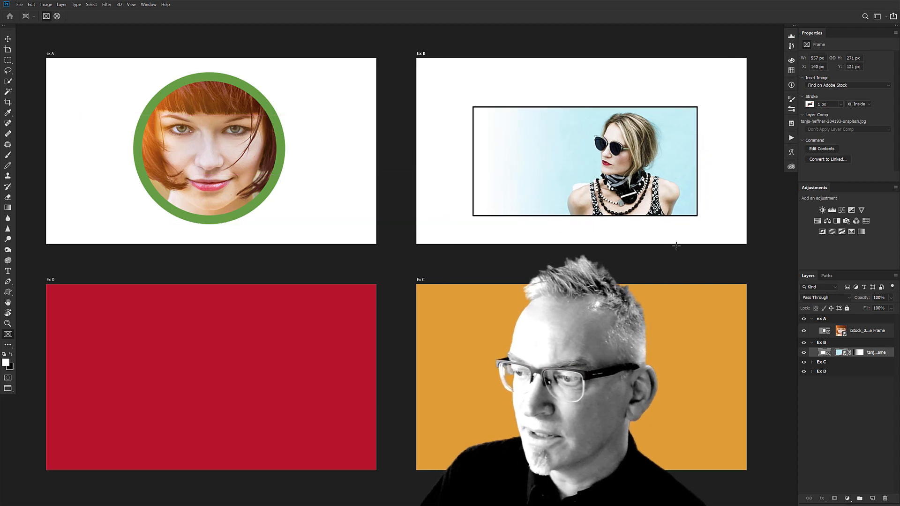
left_click(853, 392)
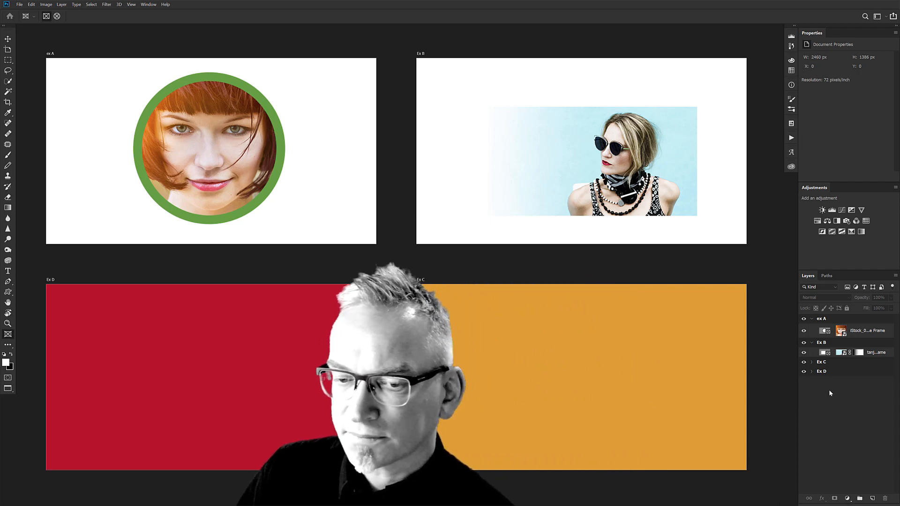
- Draw a rectangular frame about 450 by 207 px in Ex C and embed the 626557-unsplash.jpg portrait from StockCollection's Mennesker folder
left_click(827, 366)
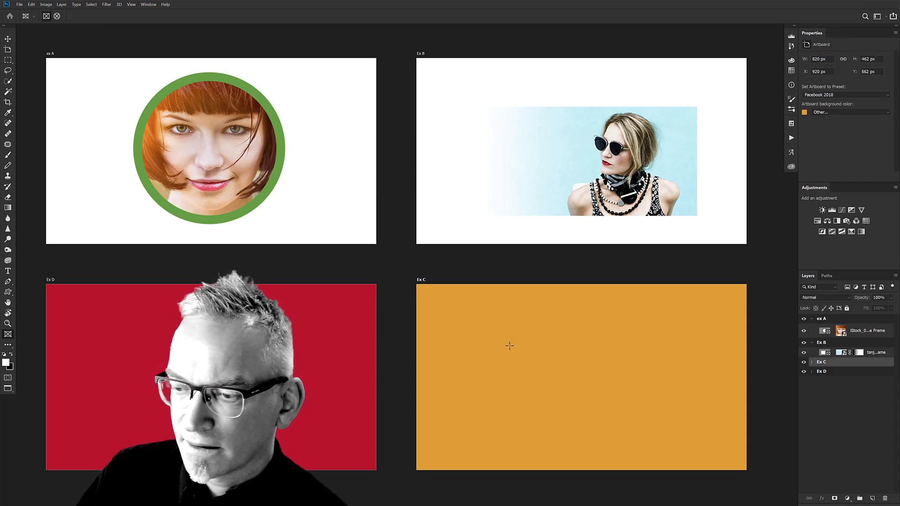
left_click_drag(490, 331, 672, 415)
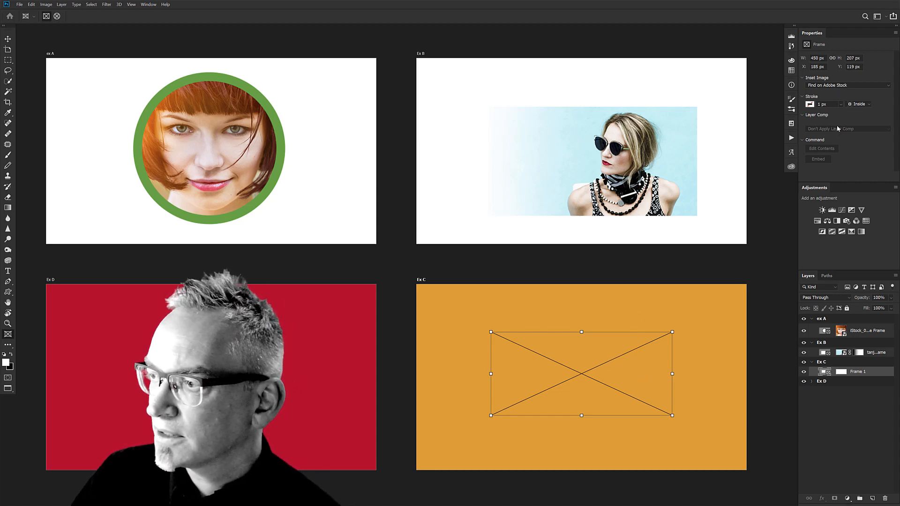
left_click(846, 87)
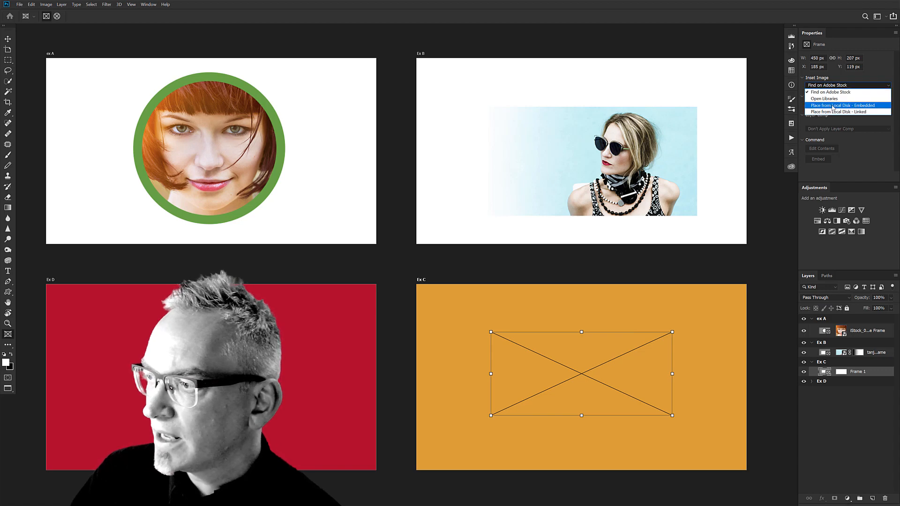
left_click(833, 105)
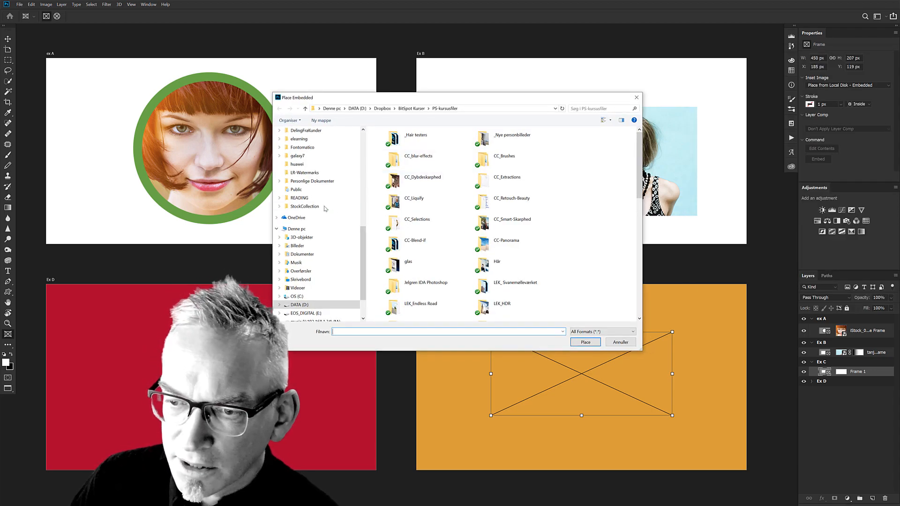
left_click(305, 206)
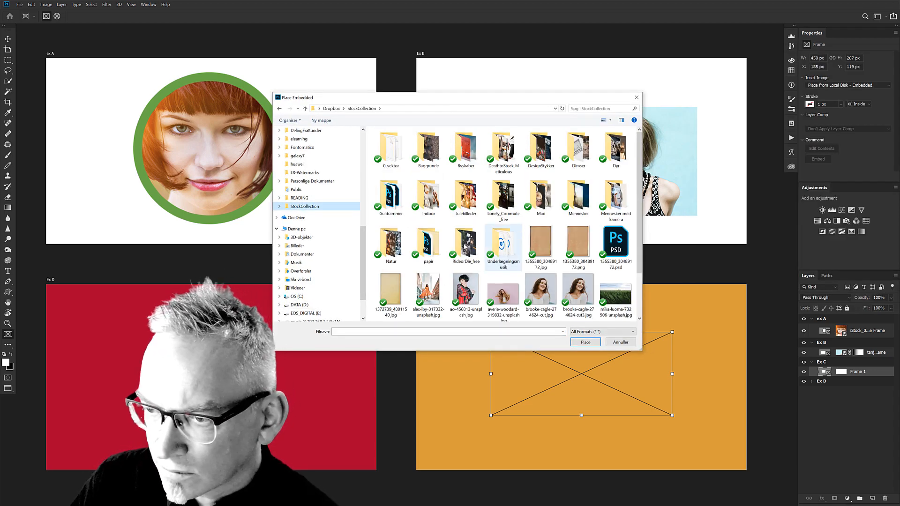
double_click(581, 195)
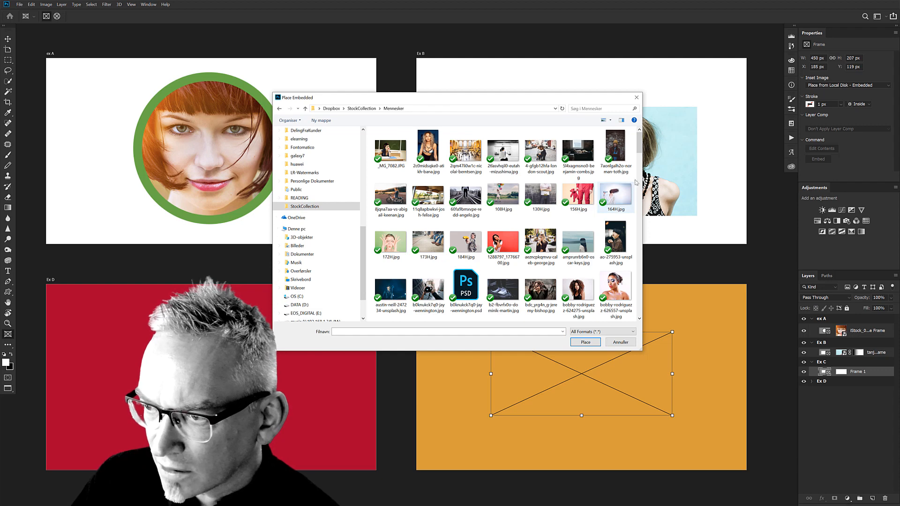
double_click(615, 293)
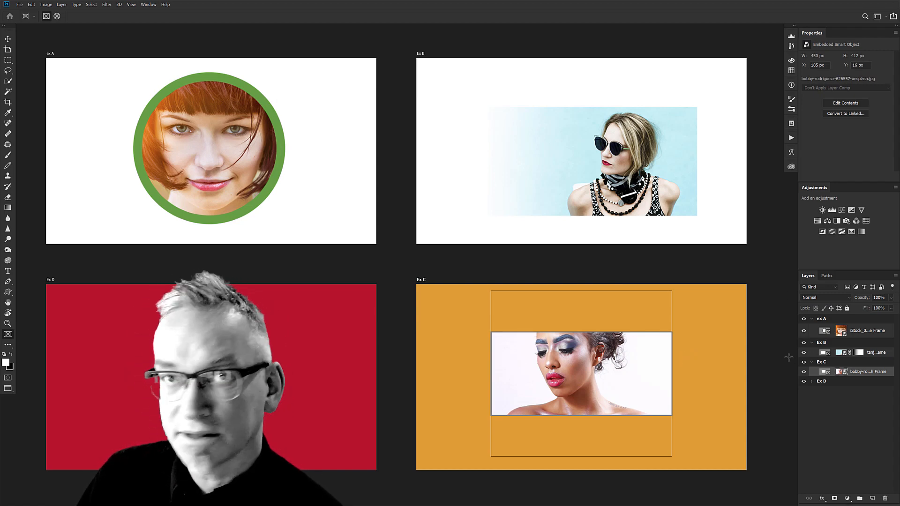
- Delete the rectangular frame and its portrait from the Ex C artboard
left_click(824, 373)
key("Delete")
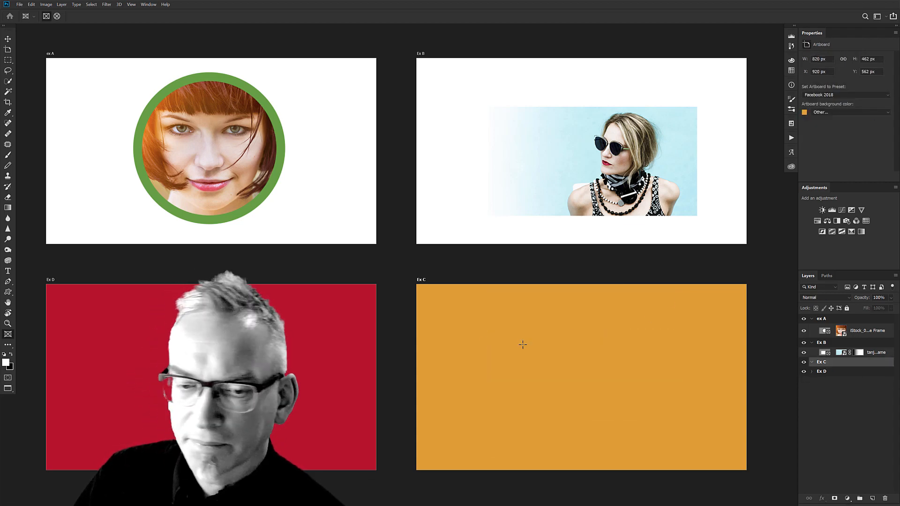
- Draw a white heart custom shape about 342 by 298 px in the middle of the Ex C artboard
left_click(8, 293)
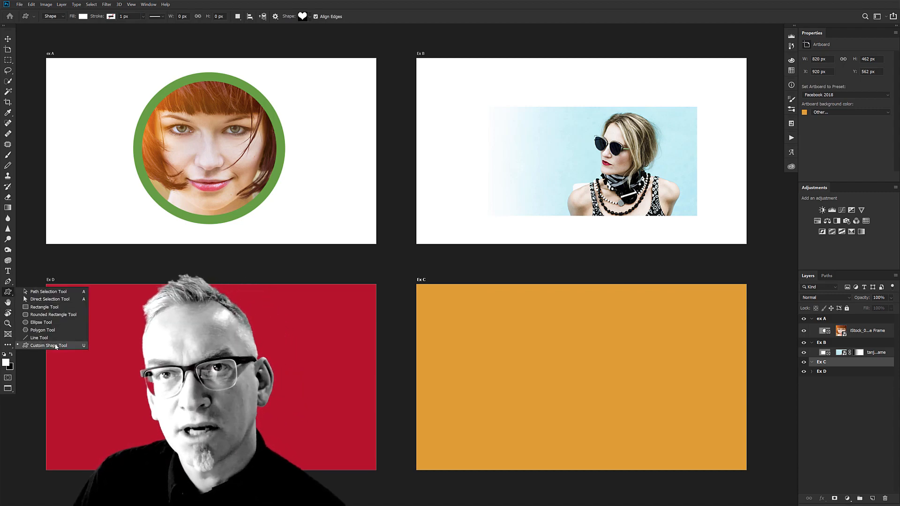
key("Escape")
left_click(310, 18)
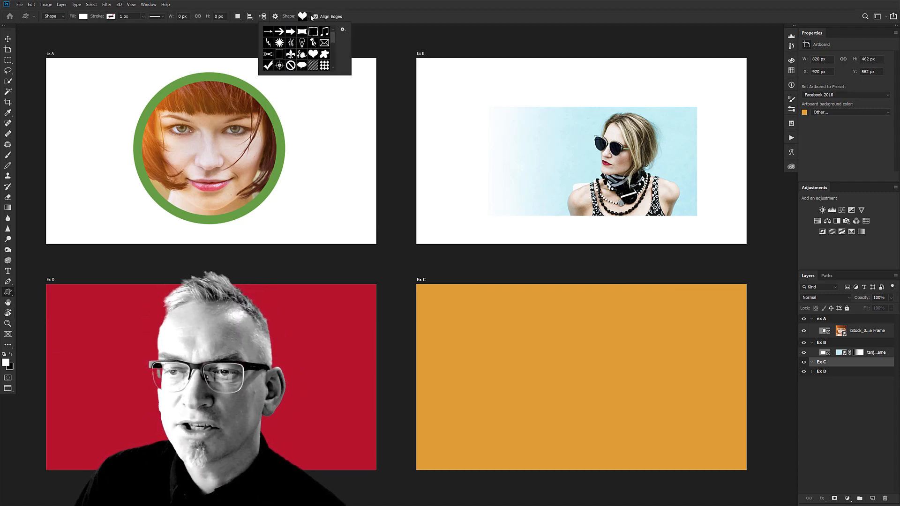
scroll(336, 52, "down", 5)
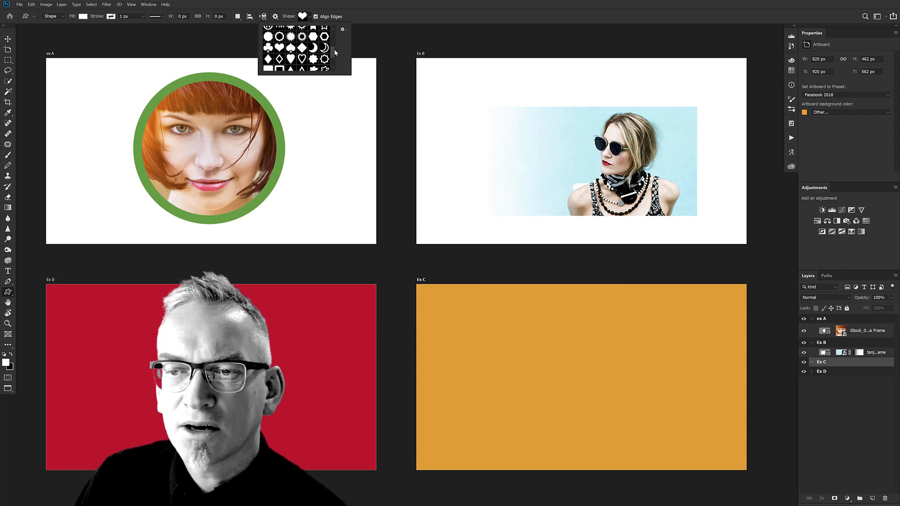
scroll(334, 49, "up", 5)
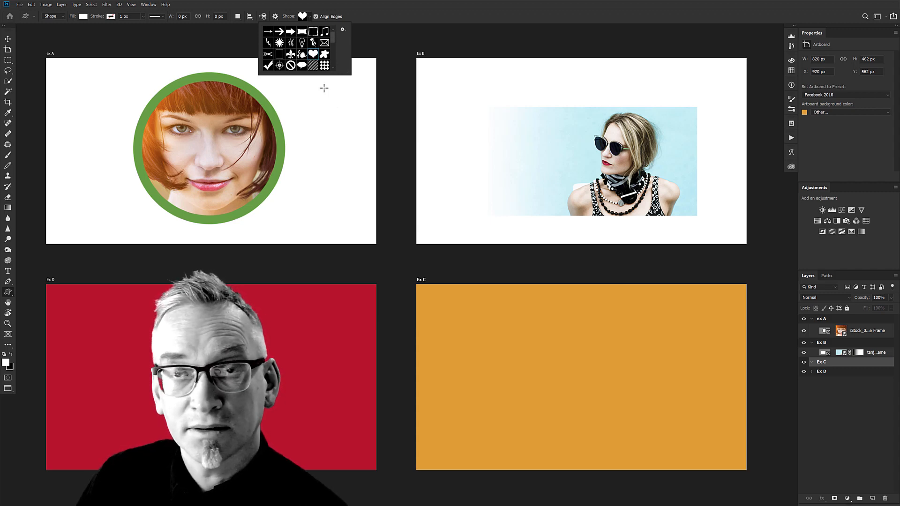
left_click_drag(608, 386, 710, 440)
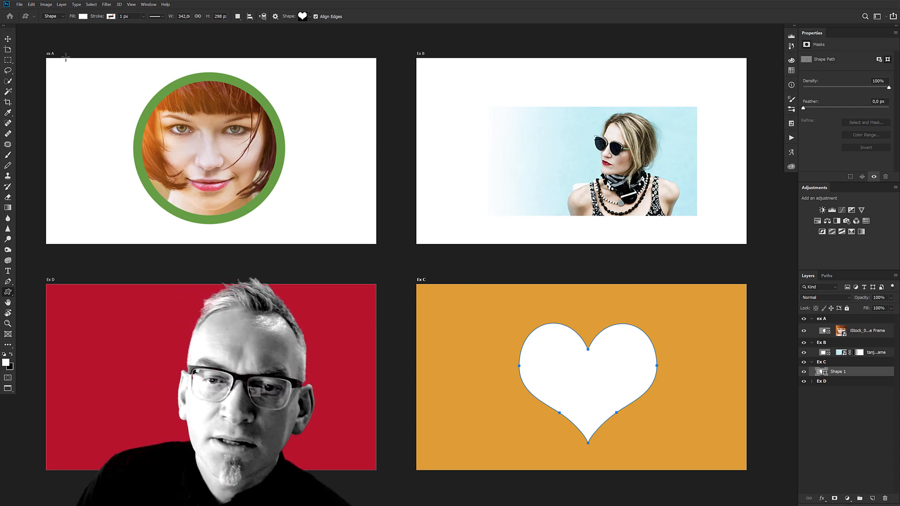
- Convert the Ex C heart shape to a frame, keeping the suggested name and size
left_click(62, 5)
mouse_move(66, 11)
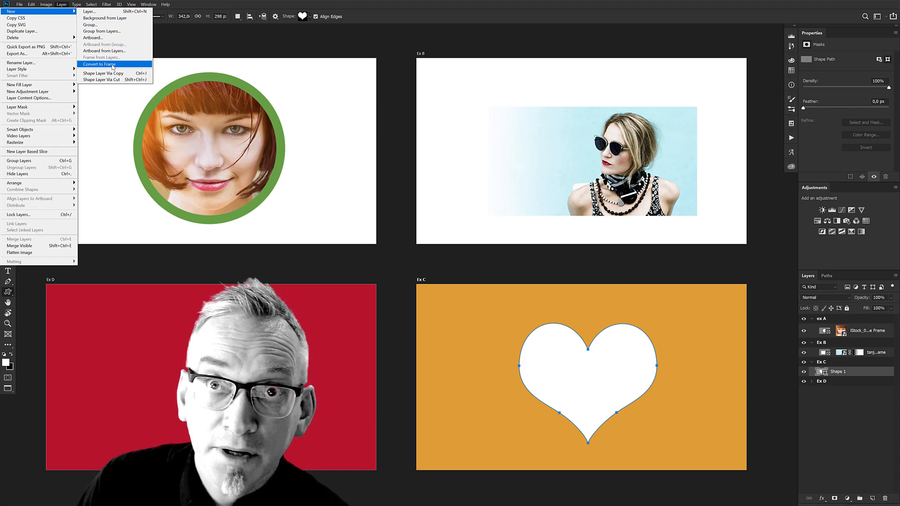
left_click(113, 66)
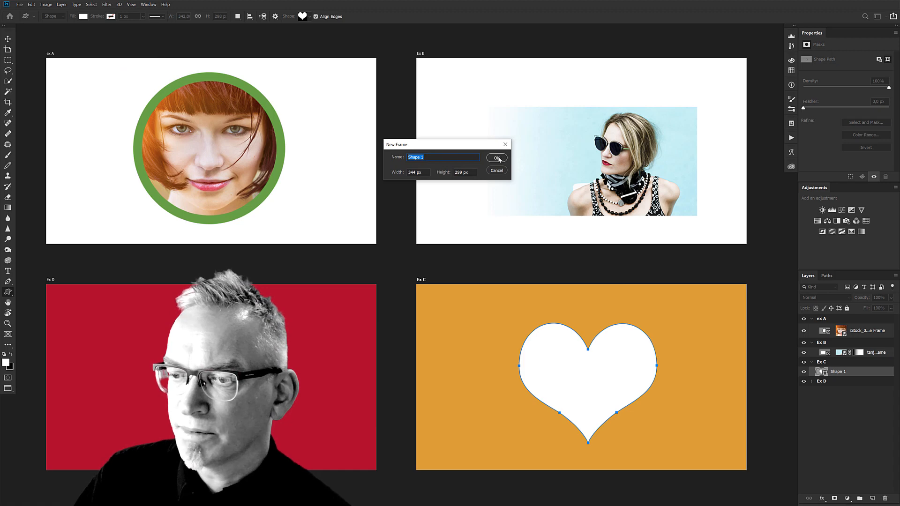
left_click(496, 158)
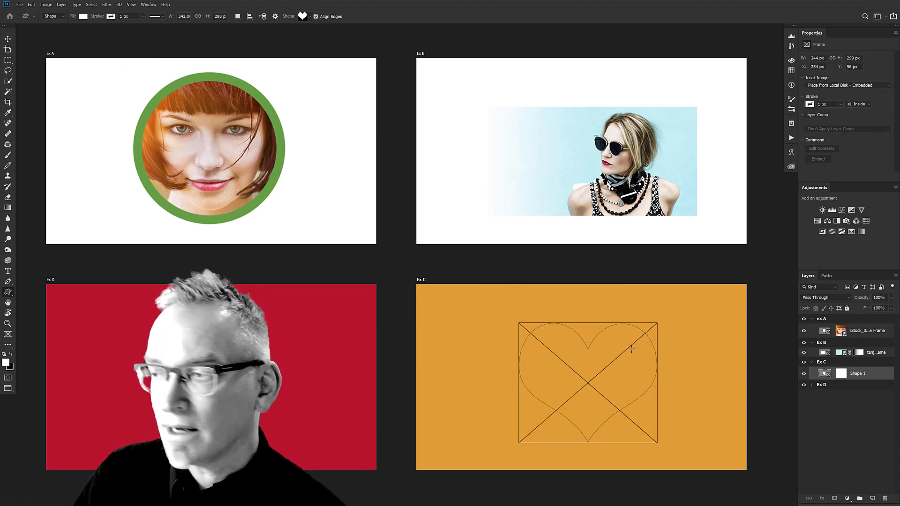
- Embed the 626557-unsplash.jpg portrait from the local disk in the heart frame and deselect it
left_click(836, 86)
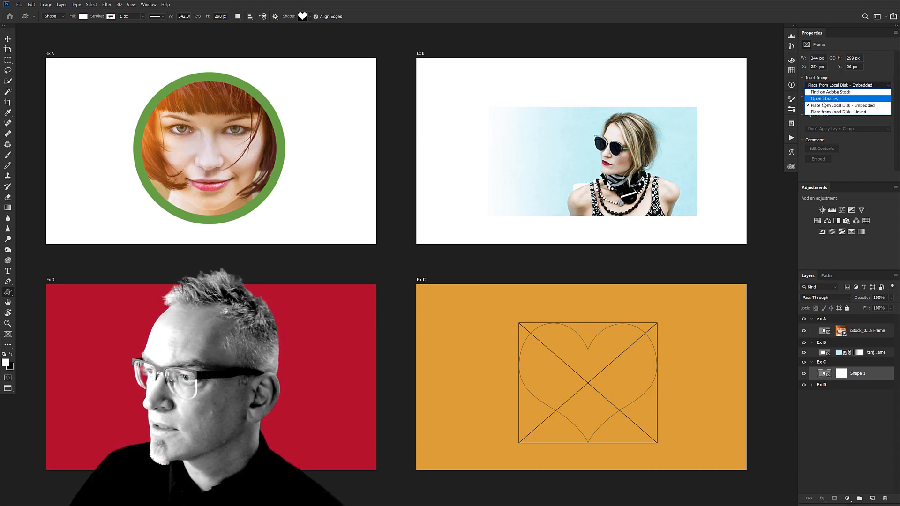
left_click(839, 105)
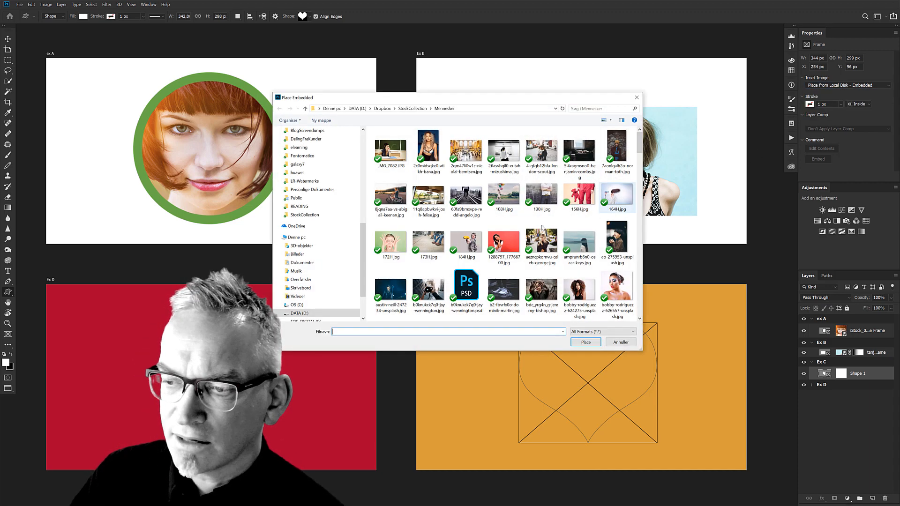
double_click(618, 289)
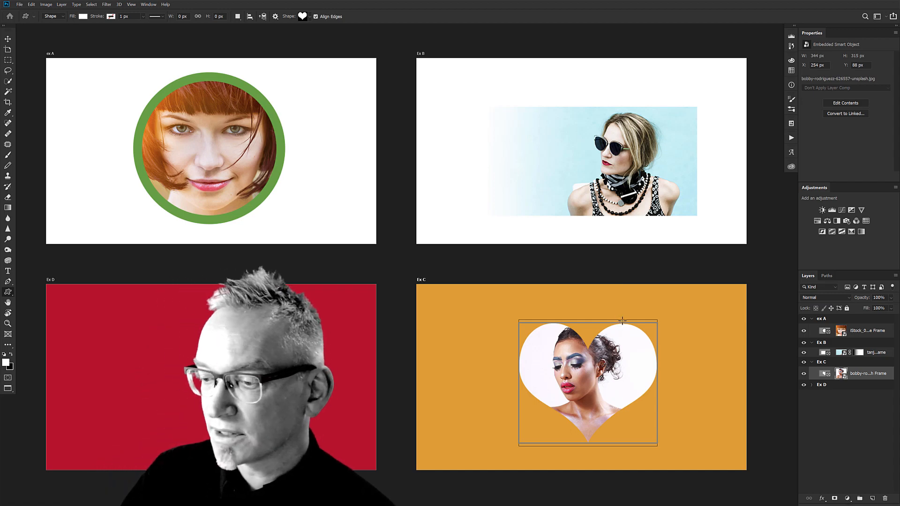
left_click(852, 406)
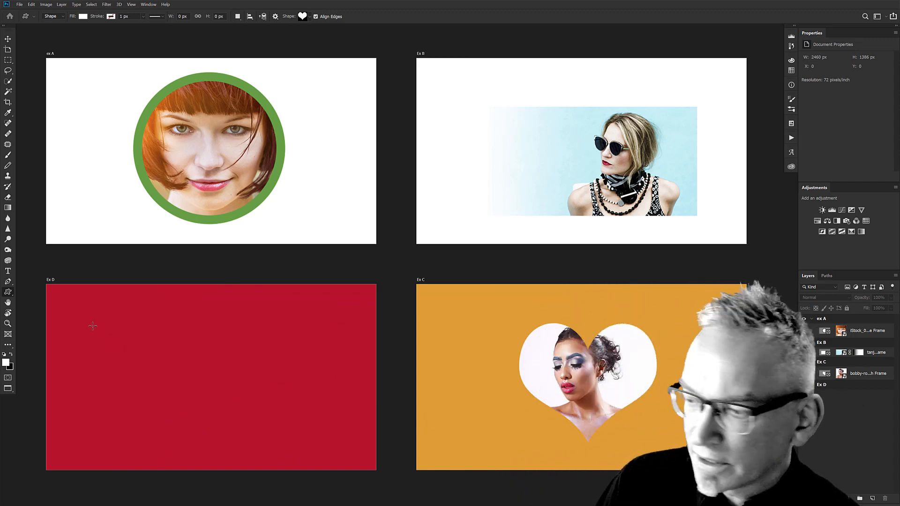
- Scatter white hearts of varied sizes across Ex D in a single shape layer spanning about 682 by 360 px
left_click_drag(101, 322, 208, 415)
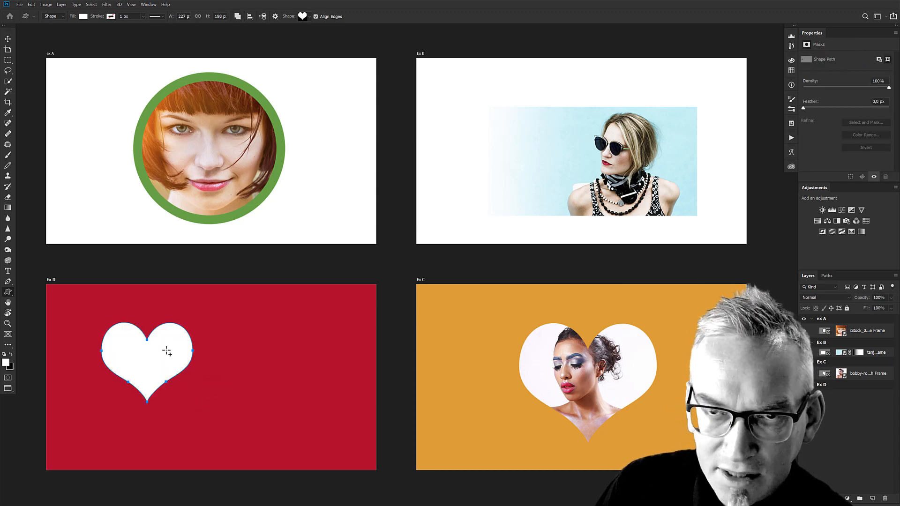
left_click_drag(167, 349, 225, 367)
left_click_drag(208, 310, 233, 332)
left_click_drag(197, 331, 212, 346)
left_click_drag(189, 301, 167, 308)
mouse_move(156, 301)
left_mouse_down()
mouse_move(139, 314)
mouse_move(102, 314)
left_mouse_up()
left_click_drag(92, 341, 73, 356)
left_click_drag(120, 396, 102, 379)
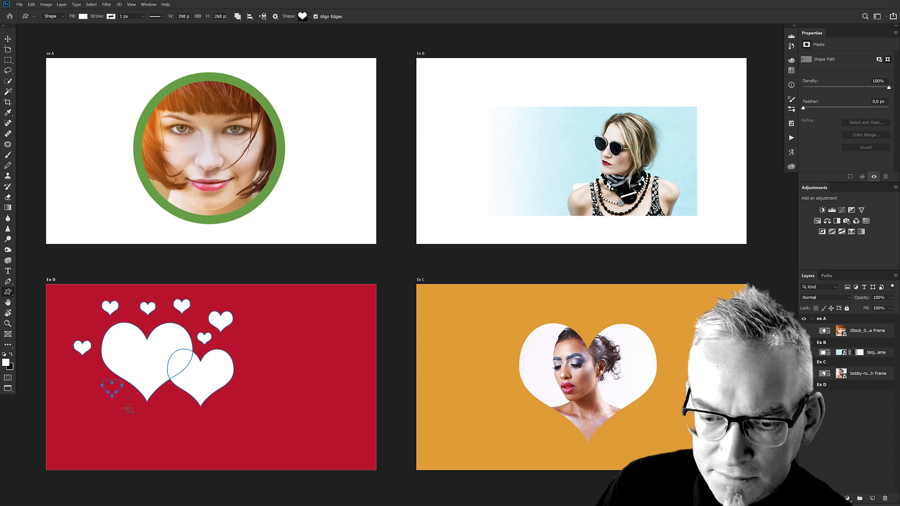
mouse_move(149, 403)
left_mouse_down()
mouse_move(128, 421)
mouse_move(179, 411)
mouse_move(210, 443)
left_mouse_up()
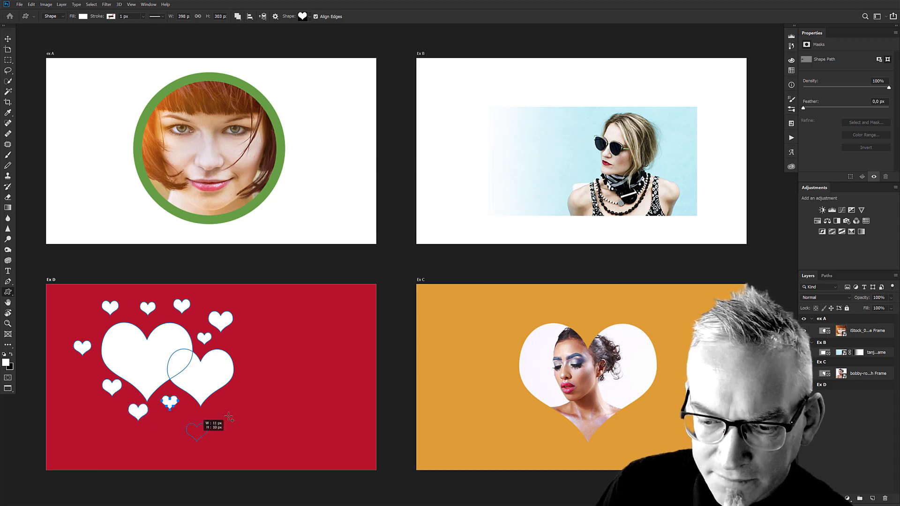
left_click_drag(236, 406, 257, 424)
mouse_move(285, 384)
left_mouse_down()
mouse_move(259, 320)
mouse_move(291, 347)
left_mouse_up()
mouse_move(217, 372)
left_mouse_down()
mouse_move(245, 396)
mouse_move(236, 425)
left_mouse_up()
left_click_drag(285, 398, 313, 420)
left_click_drag(307, 340, 347, 375)
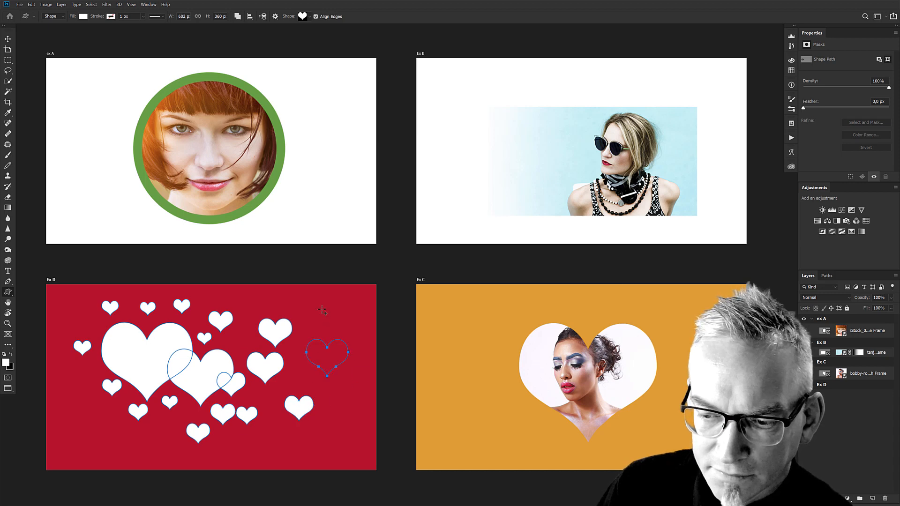
left_click_drag(310, 302, 344, 329)
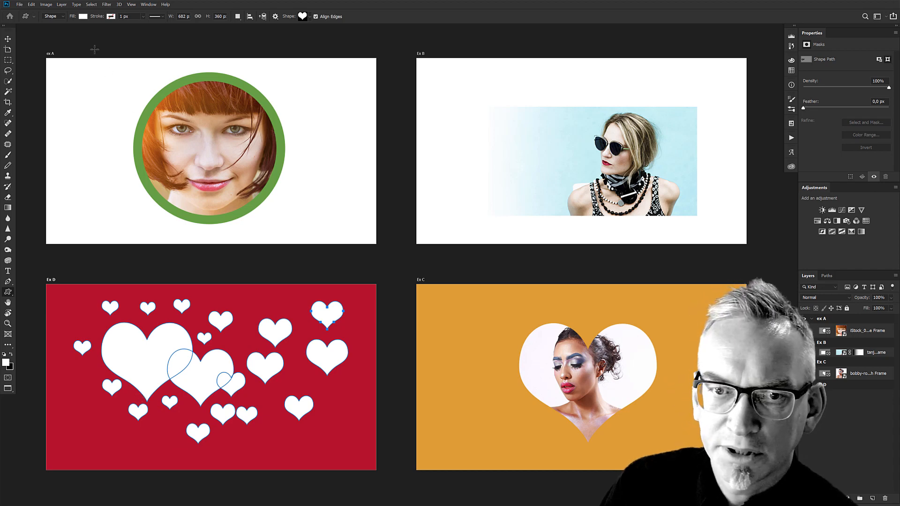
- Convert the Ex D group of hearts to a frame with the suggested name and size
left_click(64, 5)
mouse_move(65, 13)
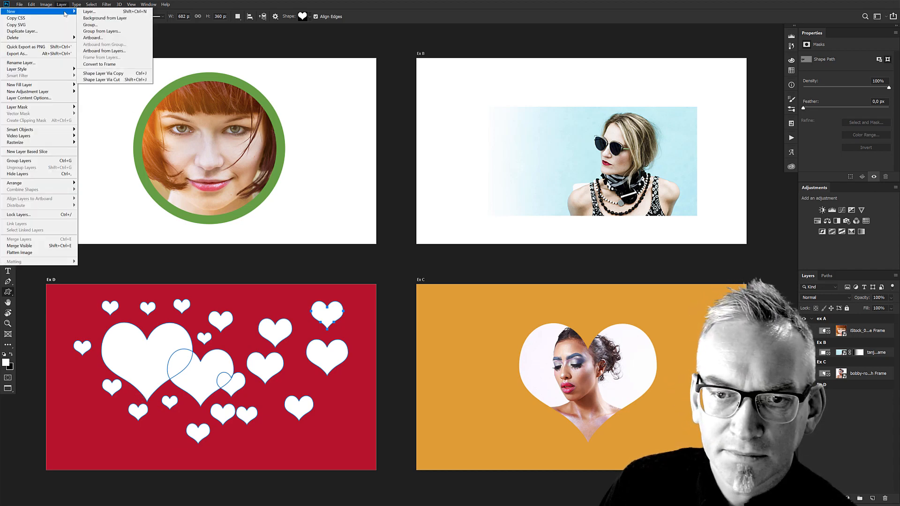
left_click(111, 64)
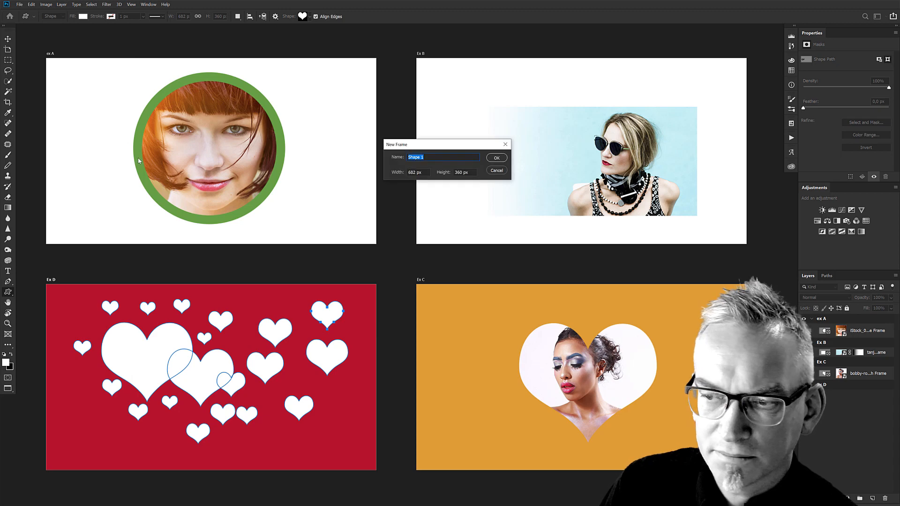
left_click(496, 158)
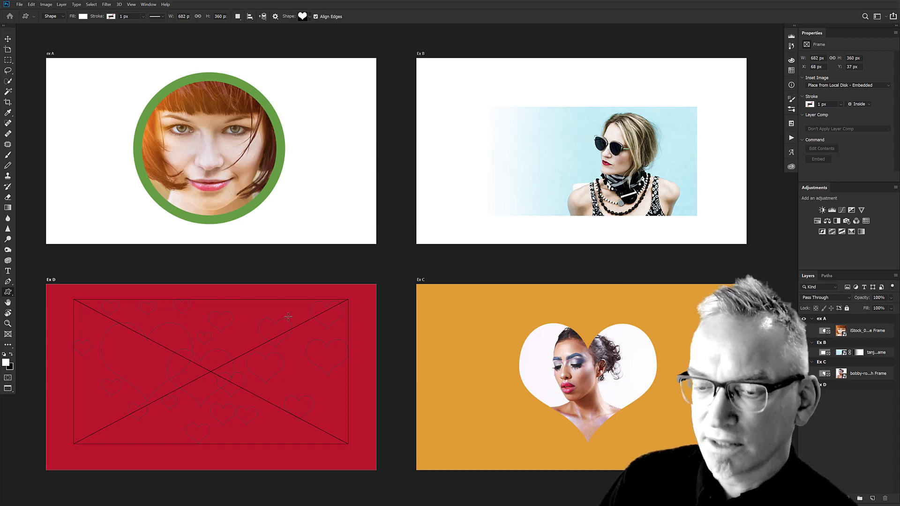
- Embed the portrait whose file name ends in the-histographer.jpg in the Ex D hearts frame, and select that frame's layer
left_click(843, 86)
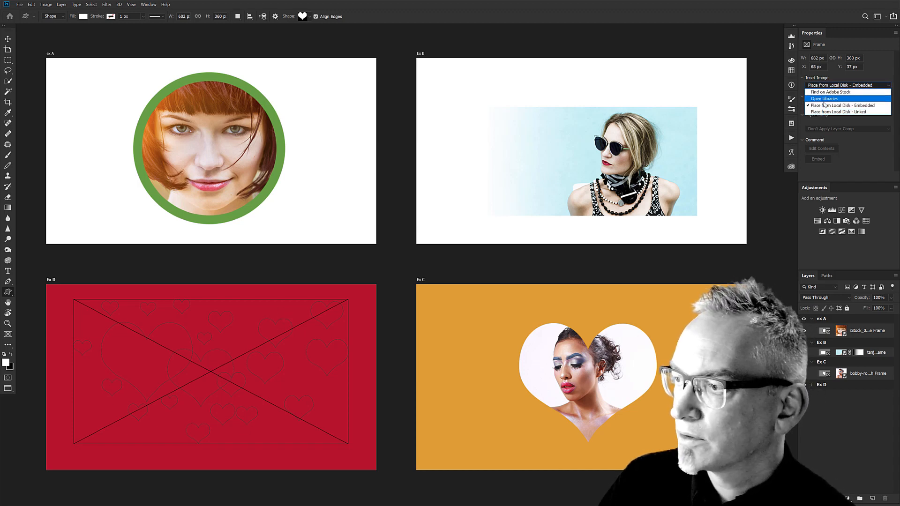
key("Escape")
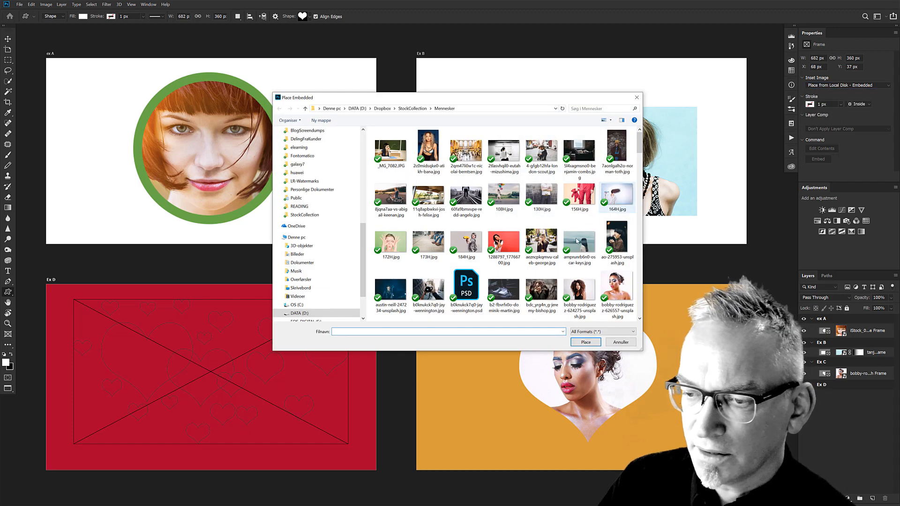
left_click_drag(639, 145, 641, 183)
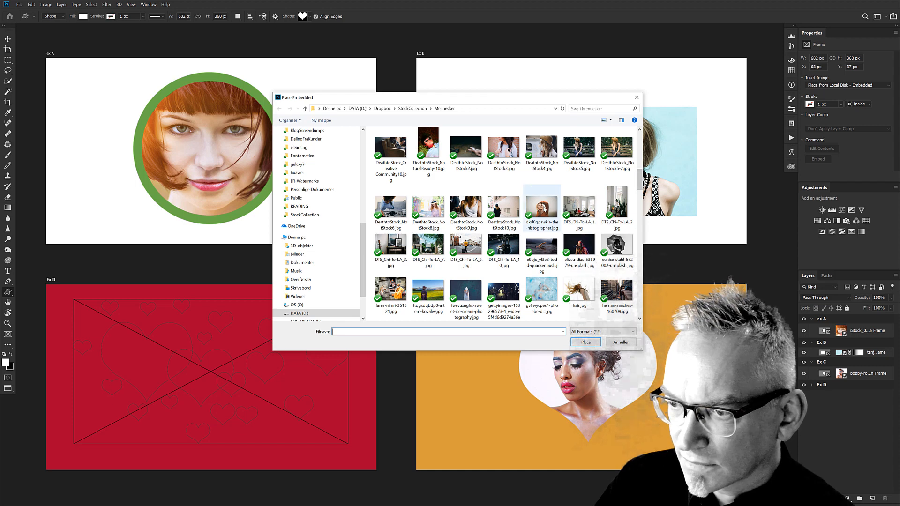
left_click(541, 206)
left_click(585, 342)
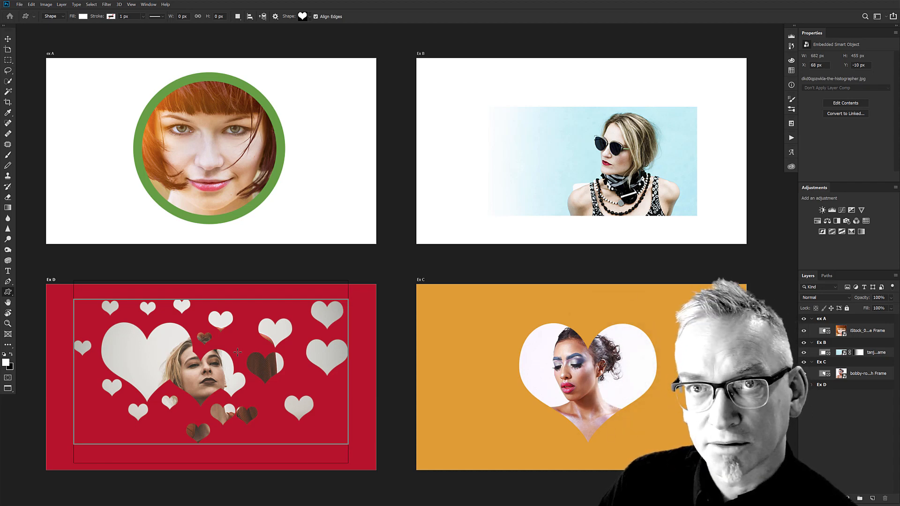
left_click(811, 385)
left_click(826, 395)
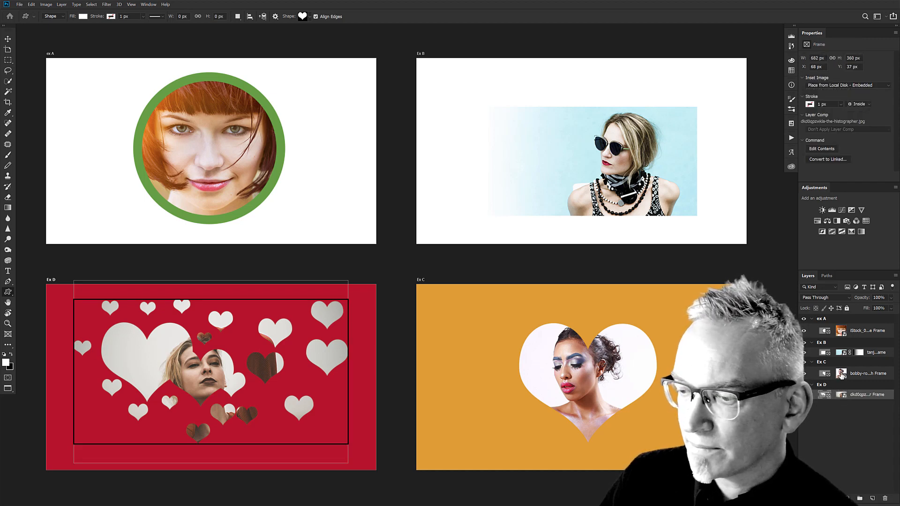
- Give the Ex C heart frame a solid red inside stroke about 16 px wide
left_click(825, 373)
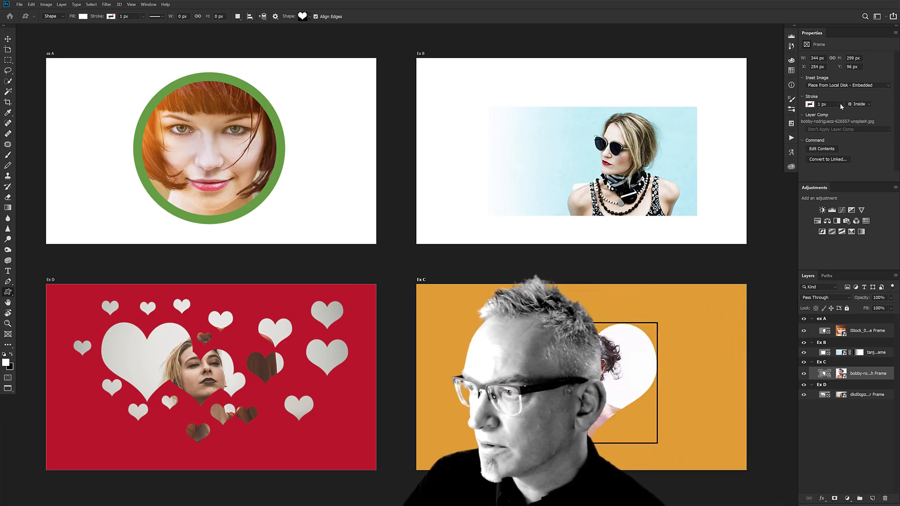
left_click(811, 105)
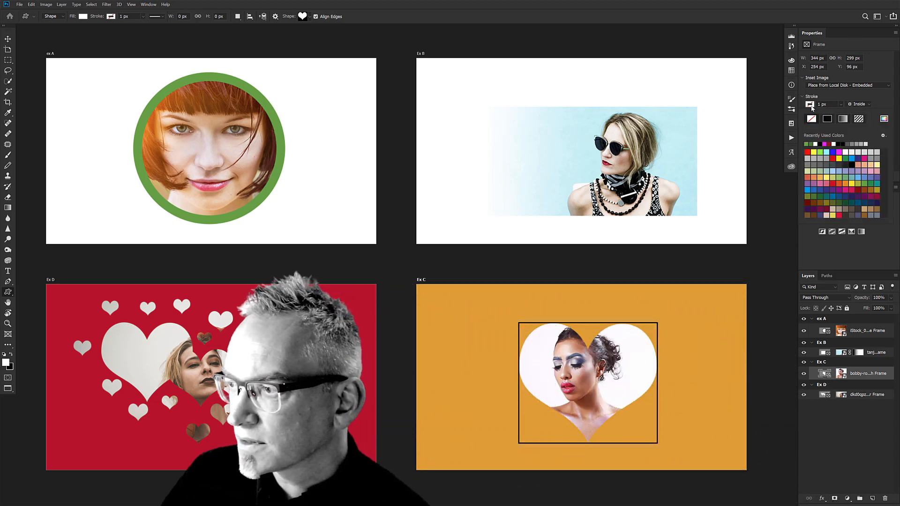
left_click(808, 152)
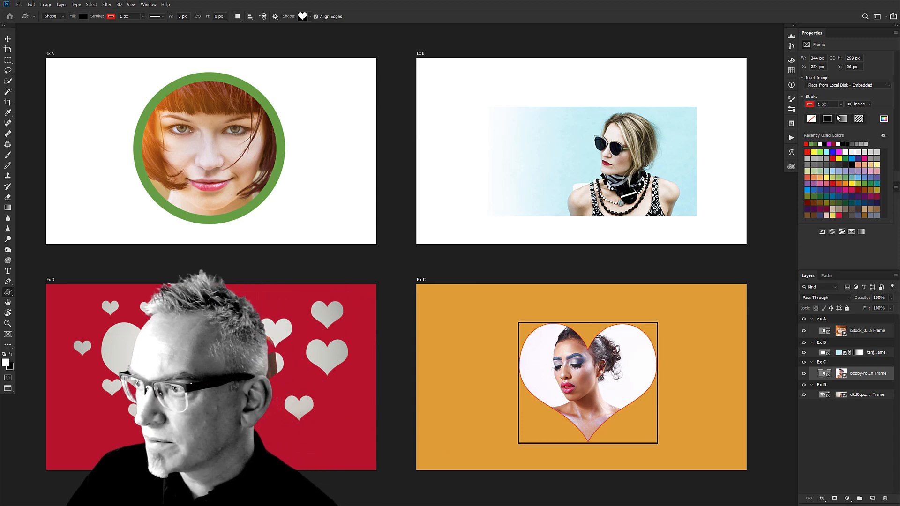
left_click(840, 104)
mouse_move(842, 113)
left_mouse_down()
mouse_move(858, 113)
mouse_move(850, 114)
left_mouse_up()
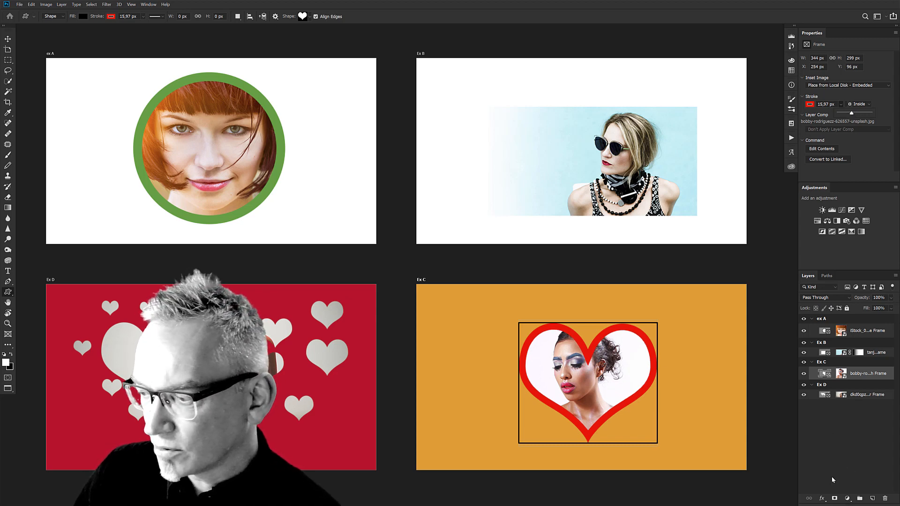
- Apply a black Multiply drop shadow directly to the Ex C heart frame layer with 77% opacity, 7% spread and 29 px size
left_click(821, 498)
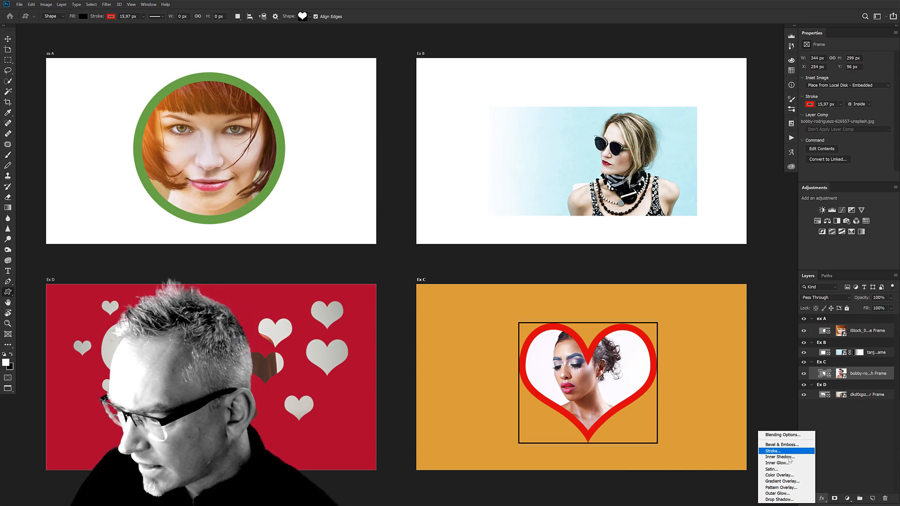
left_click(779, 499)
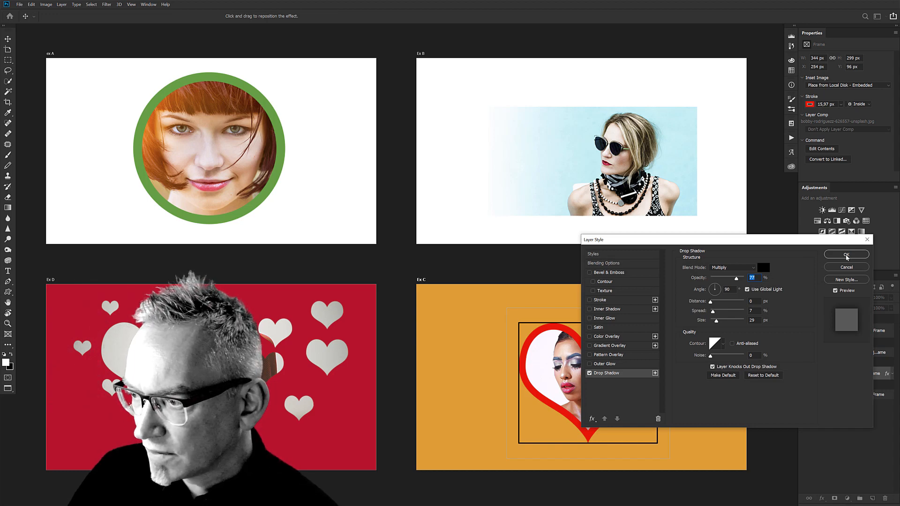
left_click(846, 256)
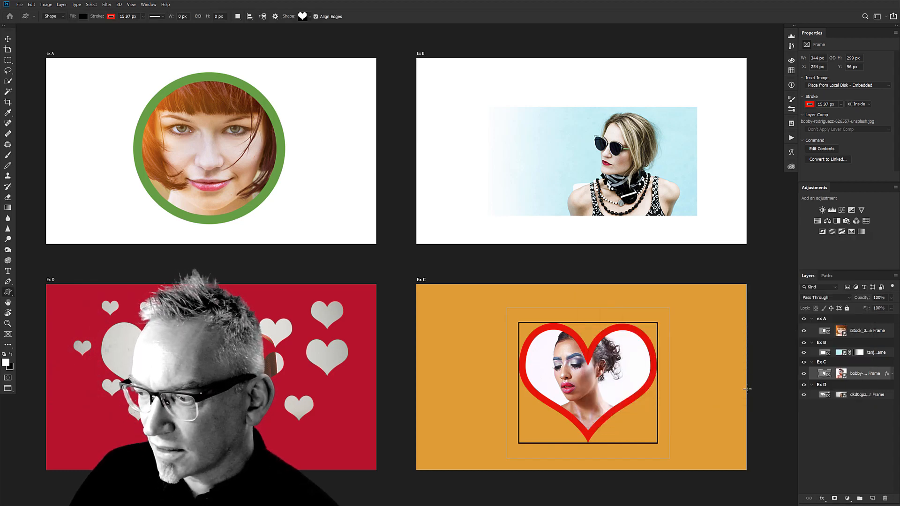
- Shift the portrait sideways inside the Ex C heart frame to X 179 px, expand the layer's effects, and move it back to about X 228, Y 82 px
left_click(620, 364)
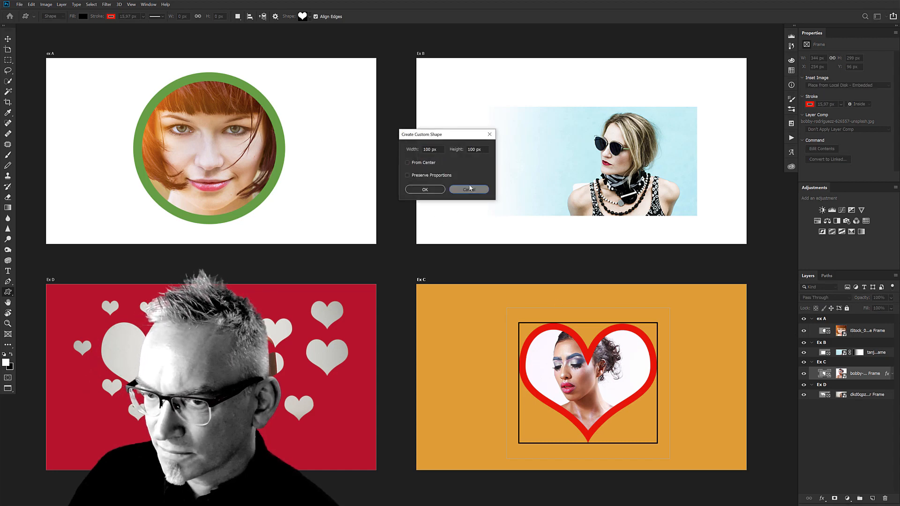
left_click(469, 188)
key("v")
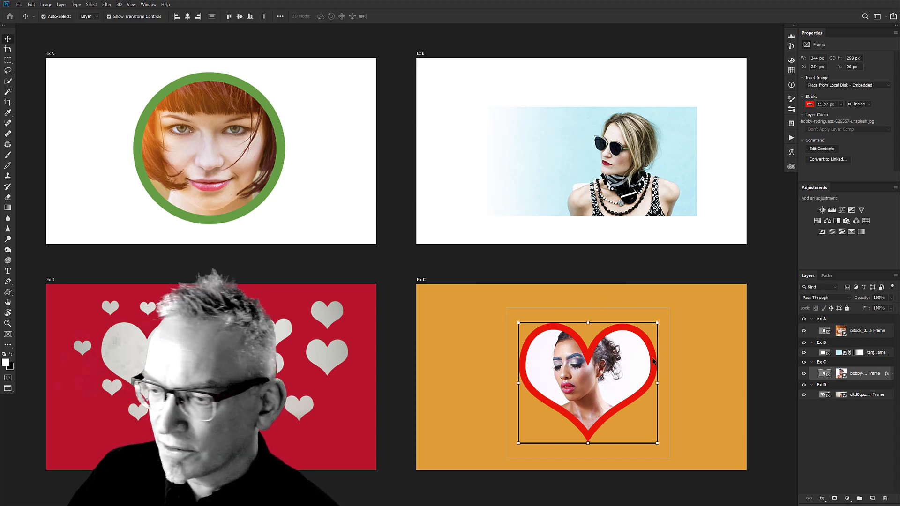
left_click(628, 364)
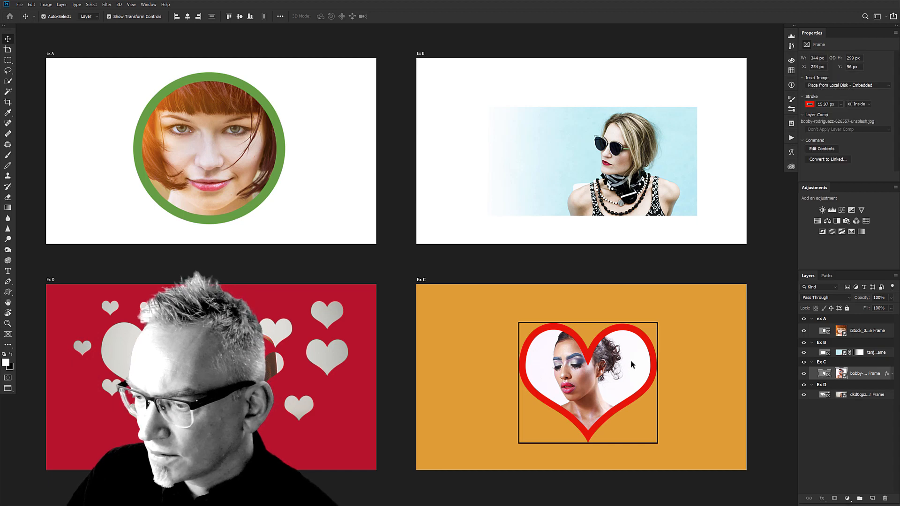
left_click_drag(629, 361, 607, 358)
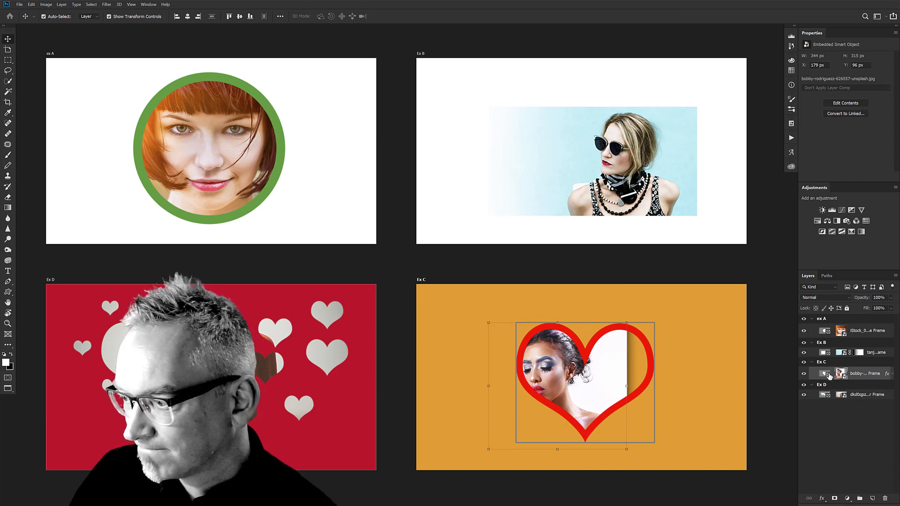
left_click(892, 375)
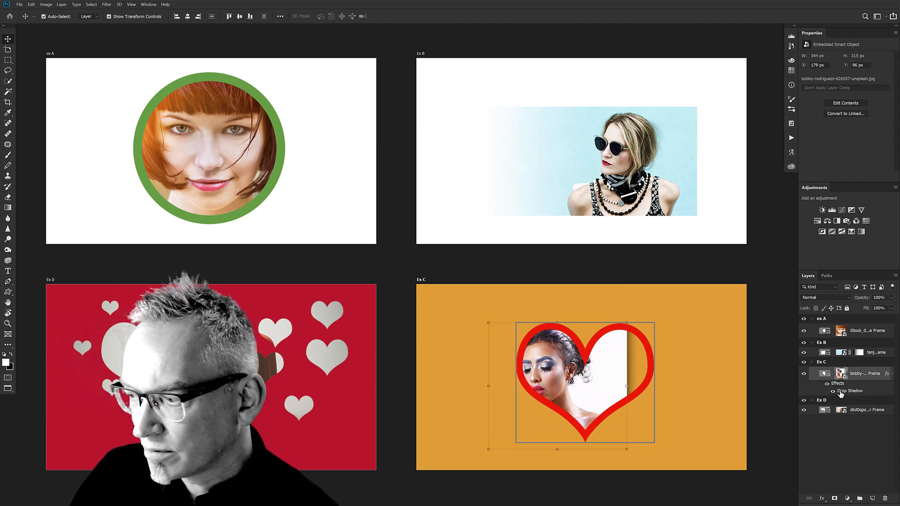
left_click_drag(606, 378, 626, 373)
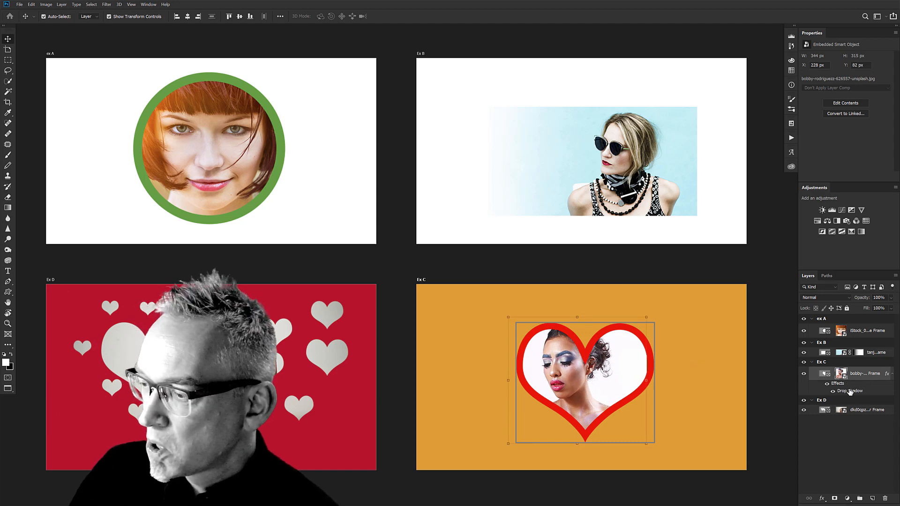
- Delete the drop shadow effect from the Ex C heart frame layer and set the frame's stroke to none
left_click_drag(867, 384, 885, 498)
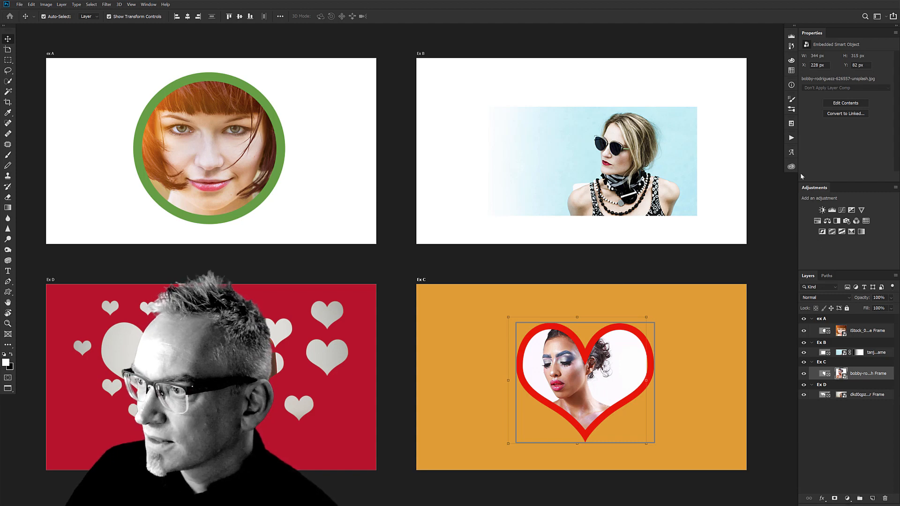
left_click(824, 373)
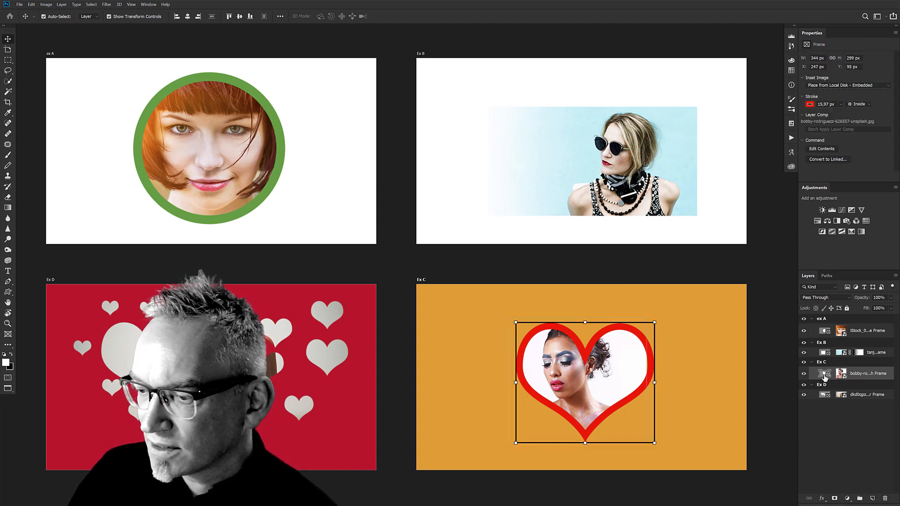
left_click(809, 105)
left_click(812, 119)
left_click(839, 98)
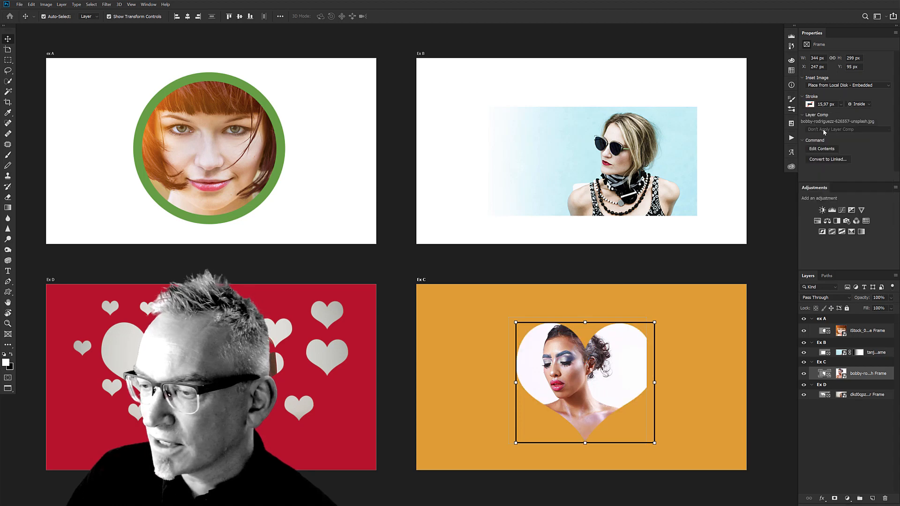
- Move the portrait to about X 248, Y 74 px so it fills the Ex C heart frame, and place the frame in a new group
double_click(604, 367)
left_click_drag(603, 368, 618, 366)
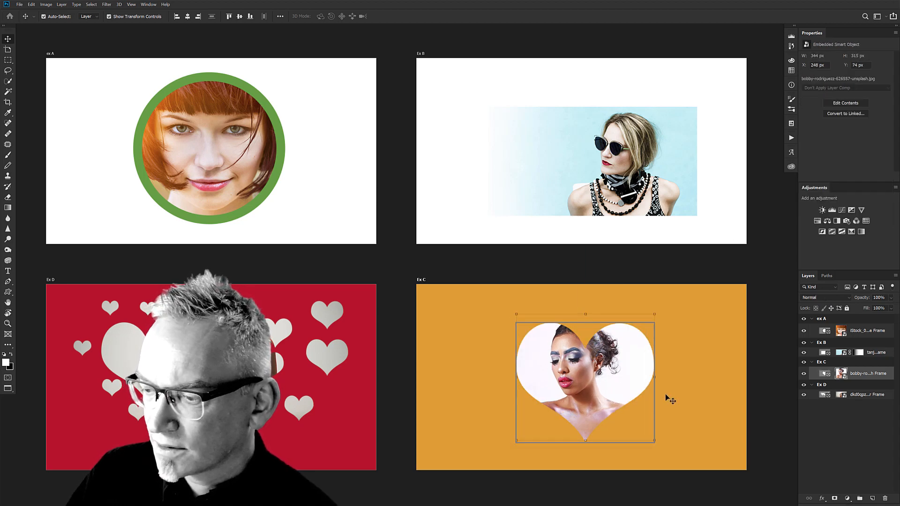
left_click(862, 374)
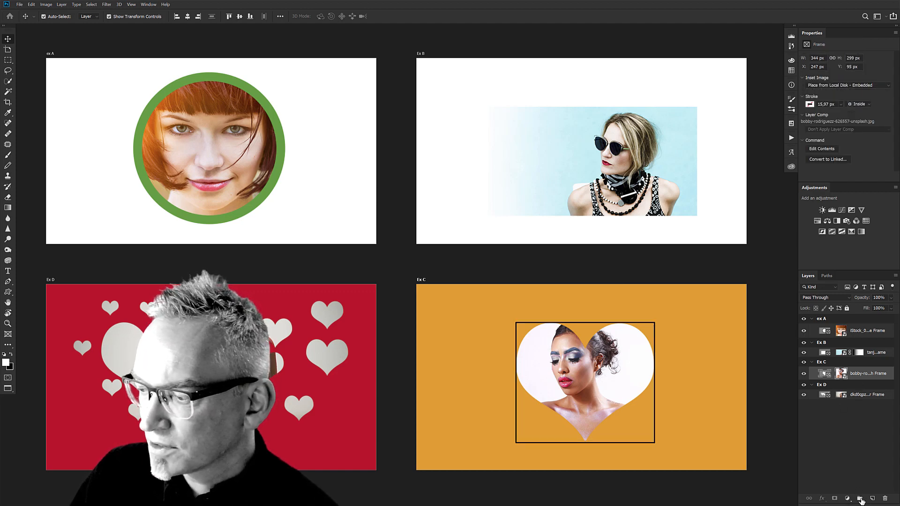
left_click_drag(862, 502, 860, 499)
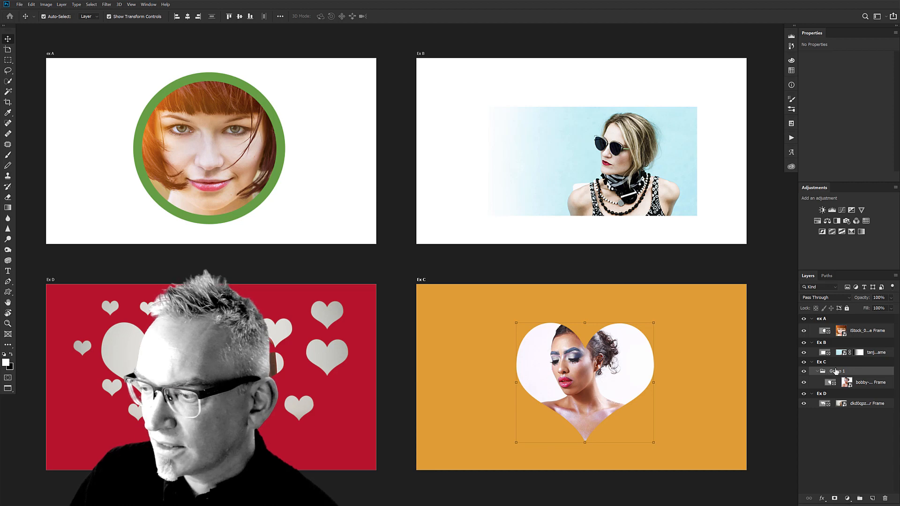
- Apply a black Multiply drop shadow to the group holding the Ex C heart frame, with 77% opacity, 7% spread and 29 px size
left_click(822, 499)
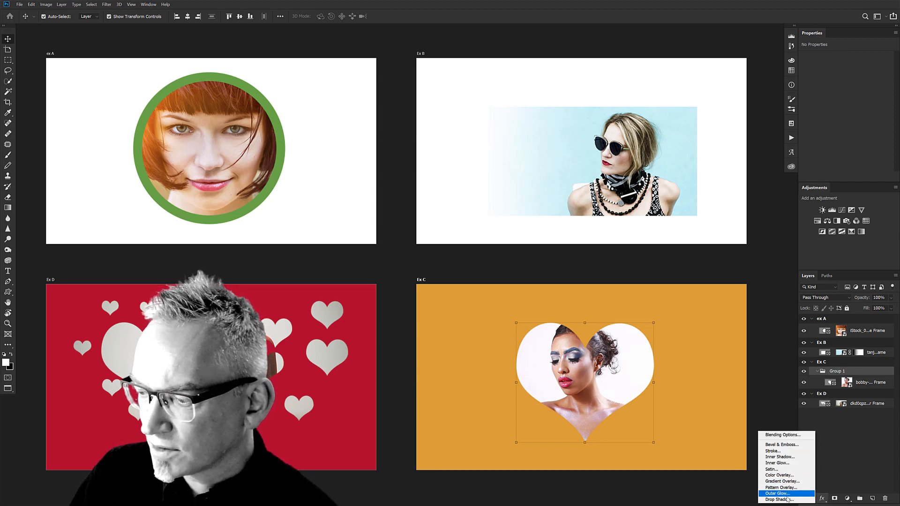
left_click(780, 432)
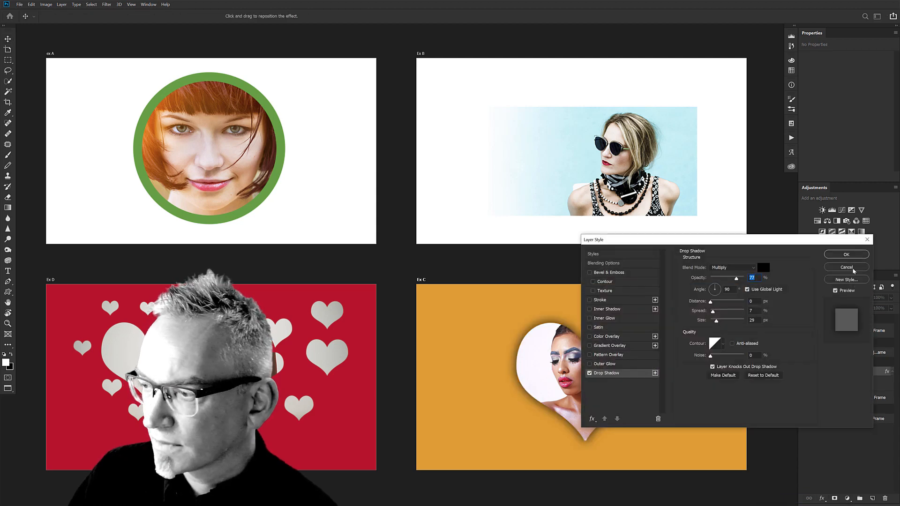
left_click(848, 253)
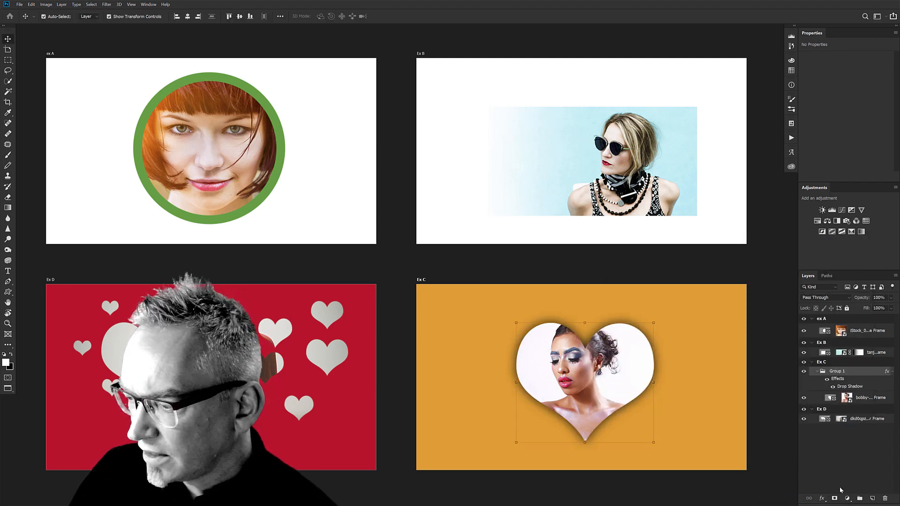
- Add a white 9 px stroke effect to the Ex C heart group, positioned inside with Normal blending and 65% opacity
left_click(822, 498)
left_click(773, 451)
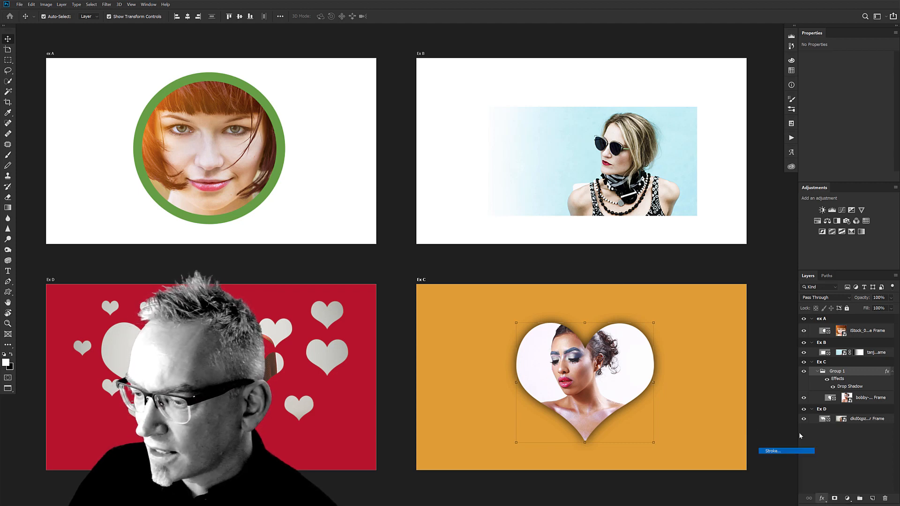
left_click_drag(709, 239, 640, 81)
left_click_drag(670, 136, 643, 109)
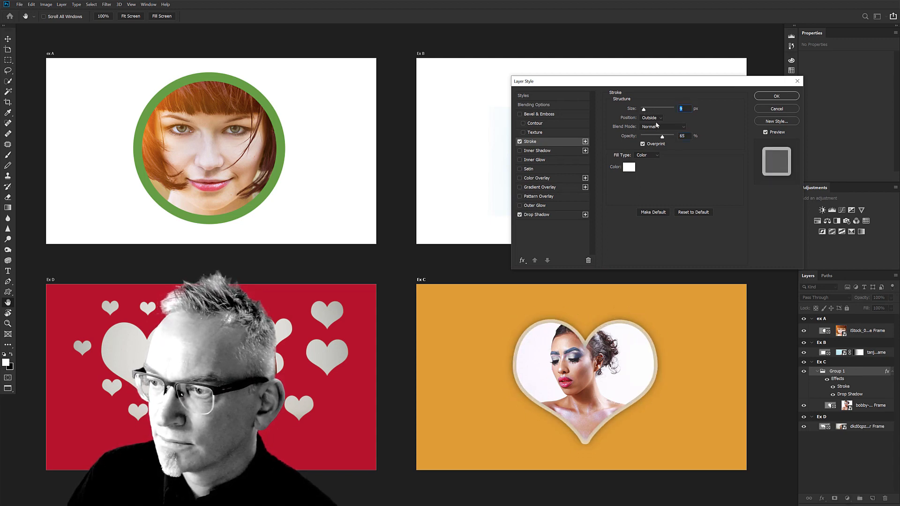
left_click(656, 118)
left_click(655, 127)
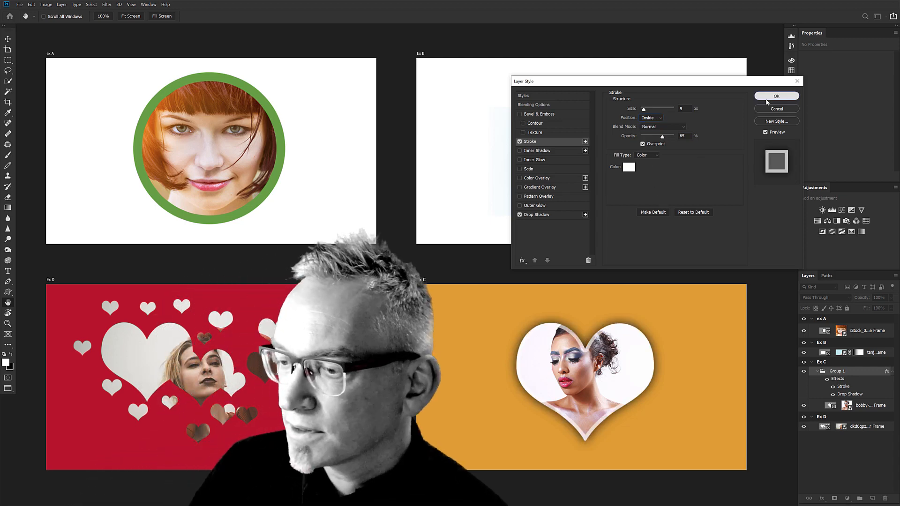
key("Return")
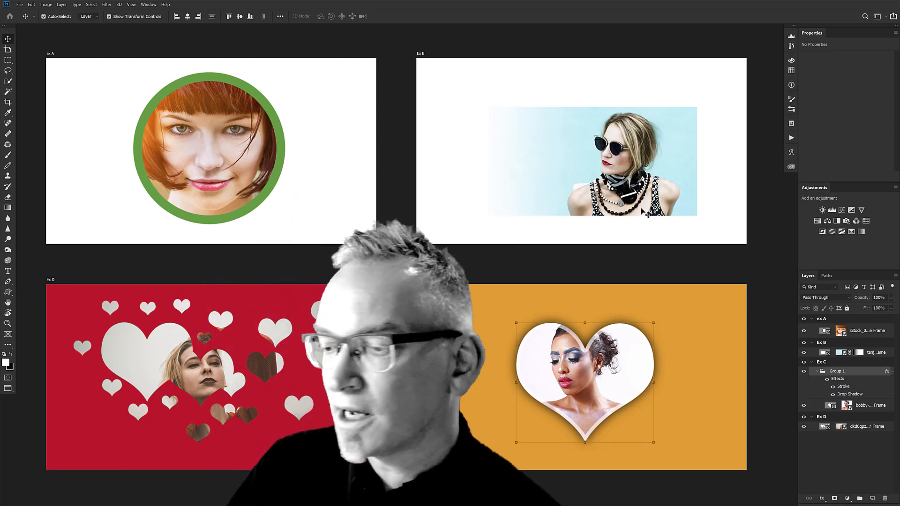